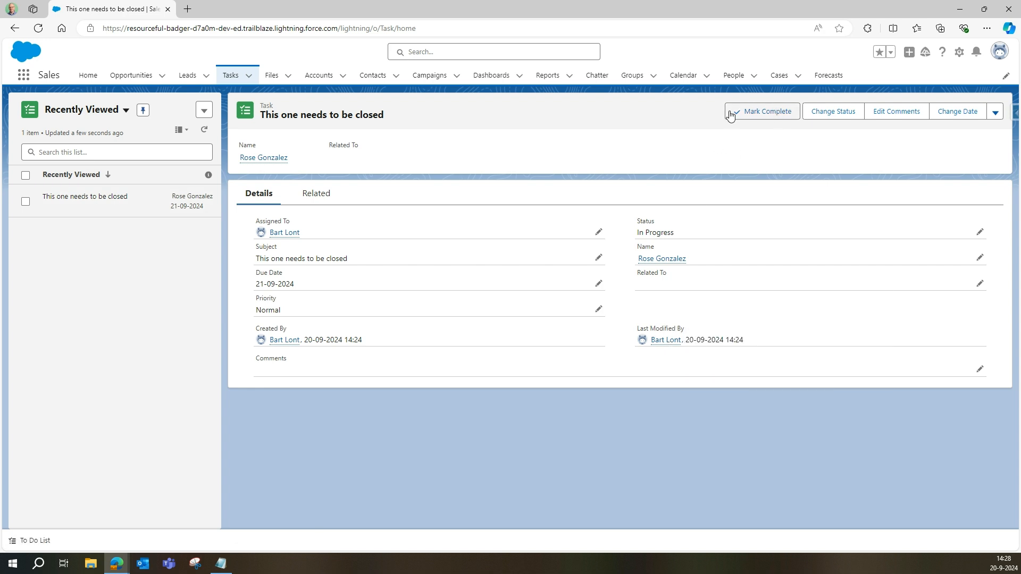
Step: Dismiss the task's status choice without saving and open Setup in a new tab
click(757, 113)
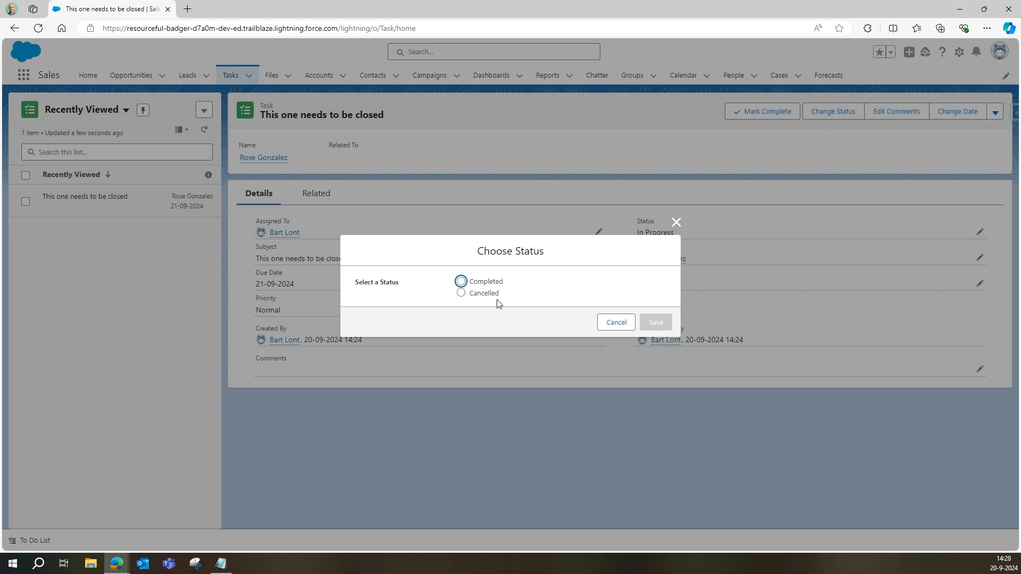
click(675, 223)
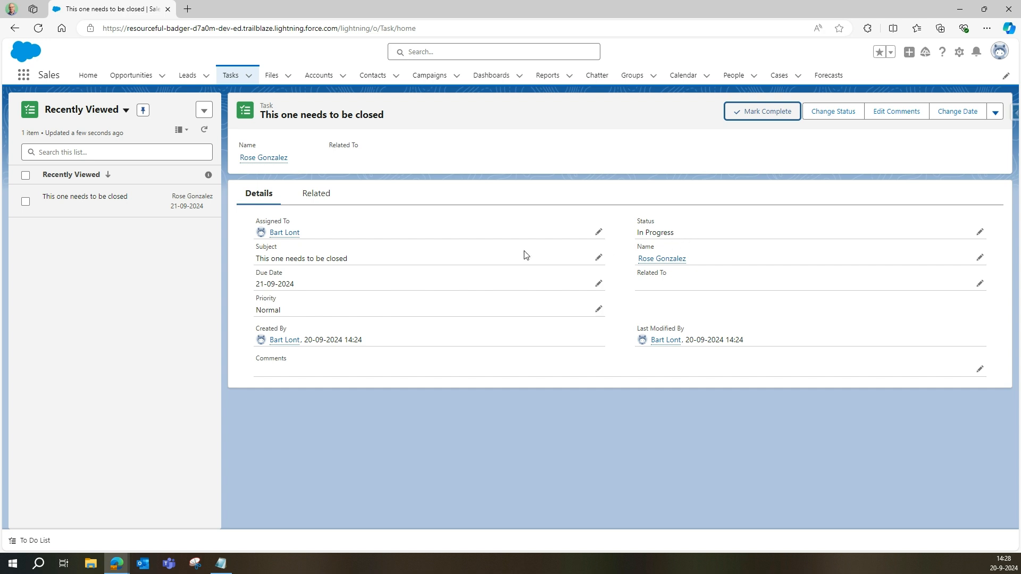
click(960, 53)
click(914, 91)
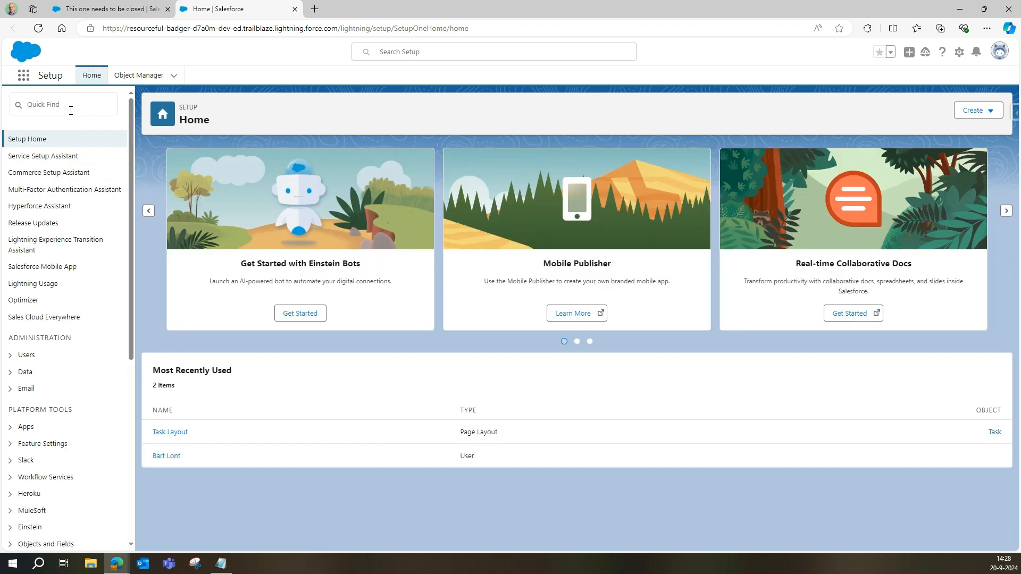
Step: Find Flows through Quick Find 'flow' and start a new flow
click(70, 110)
text(flow)
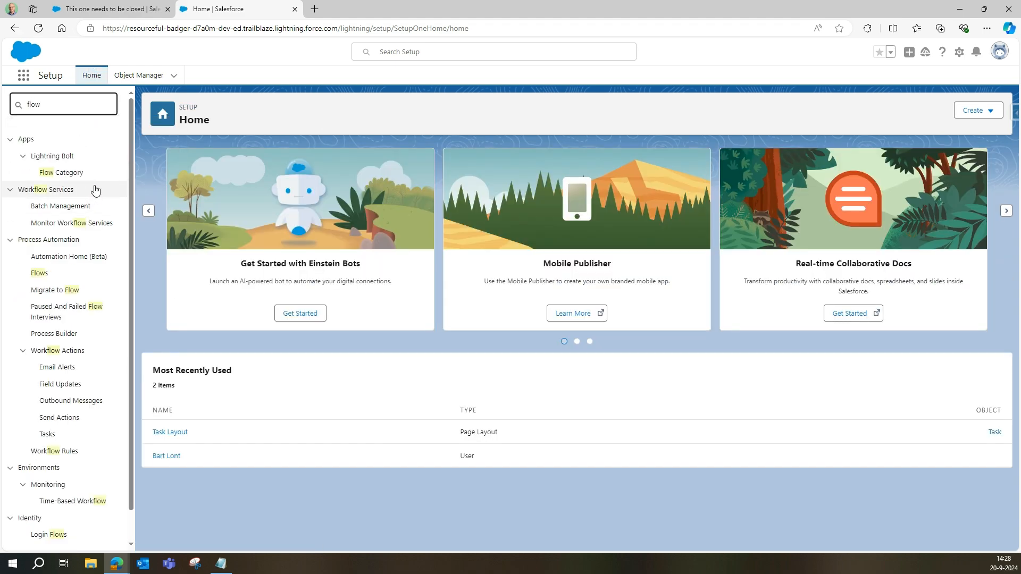
click(38, 273)
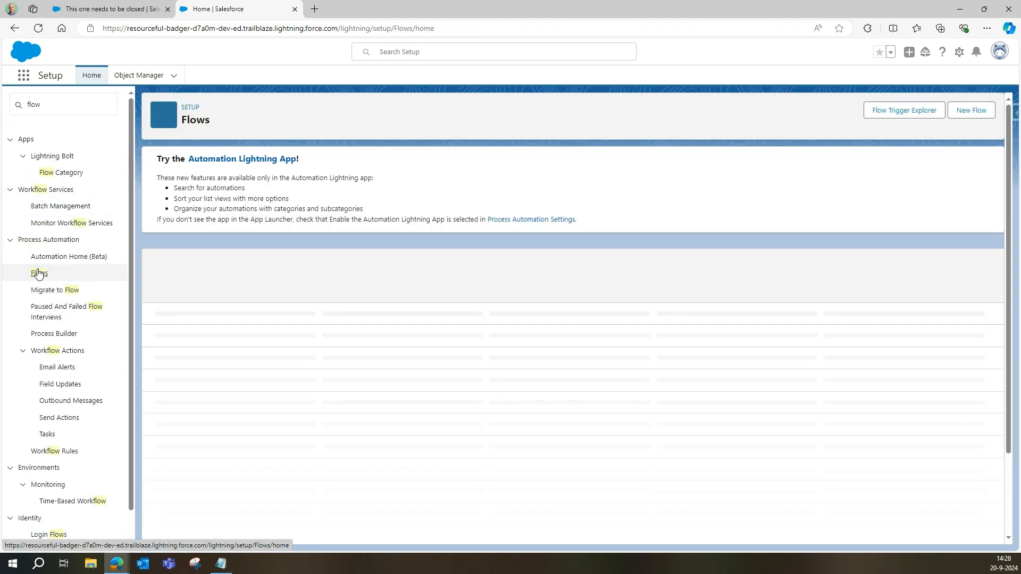
scroll(312, 289, down, 2)
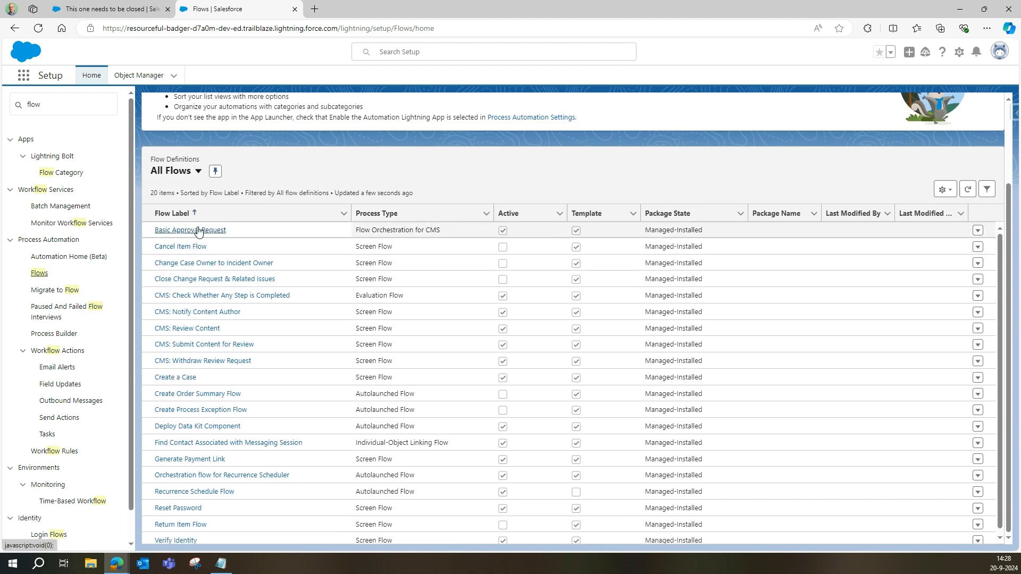
scroll(886, 226, up, 2)
click(972, 111)
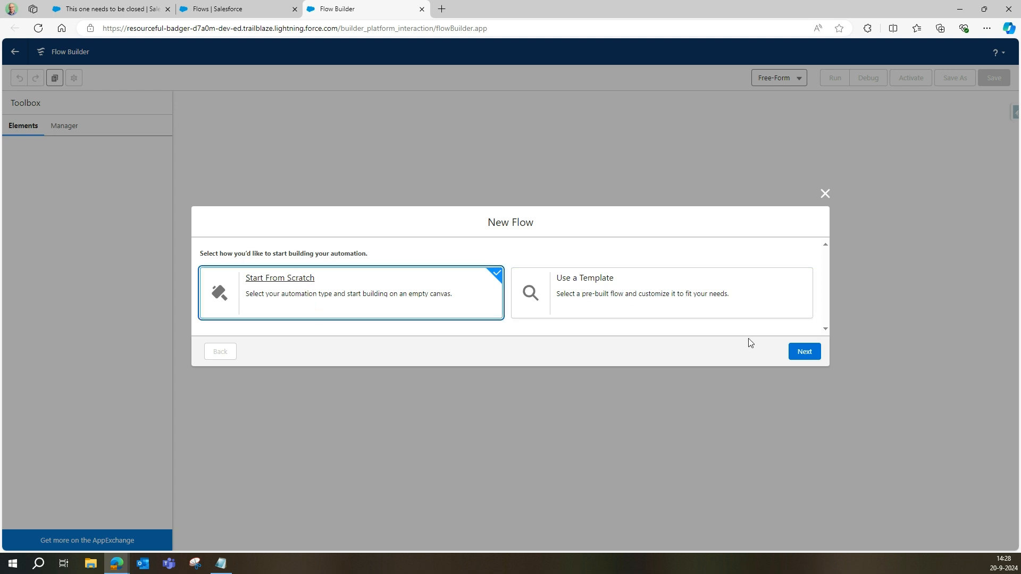
Step: Create an Autolaunched Flow (No Trigger) from scratch
click(805, 352)
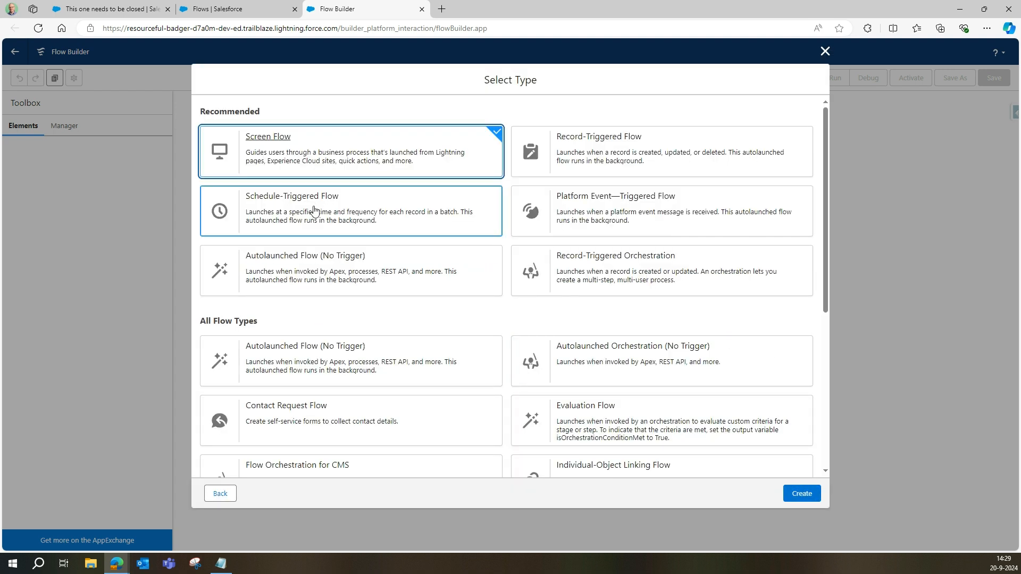
click(299, 263)
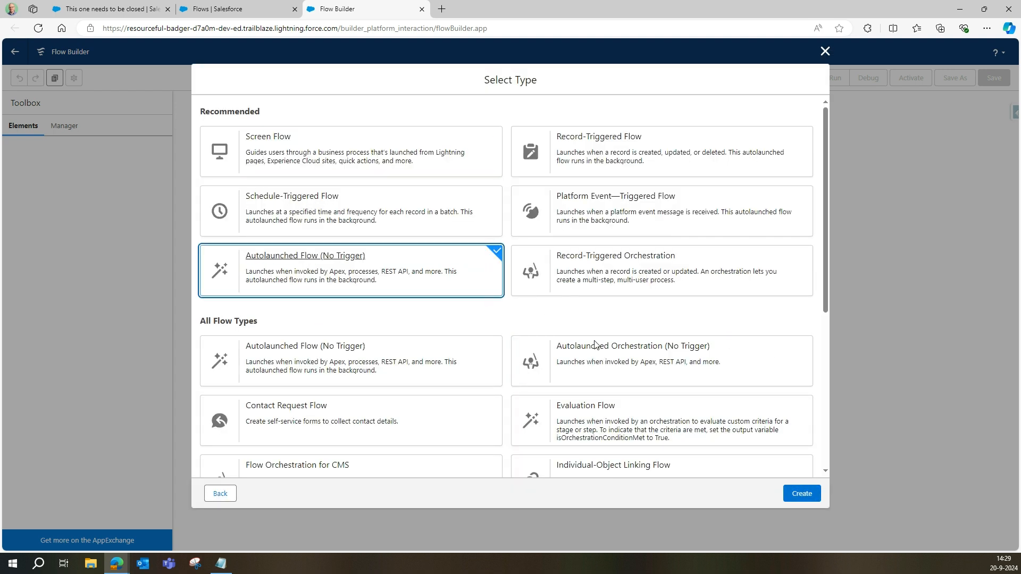
click(801, 492)
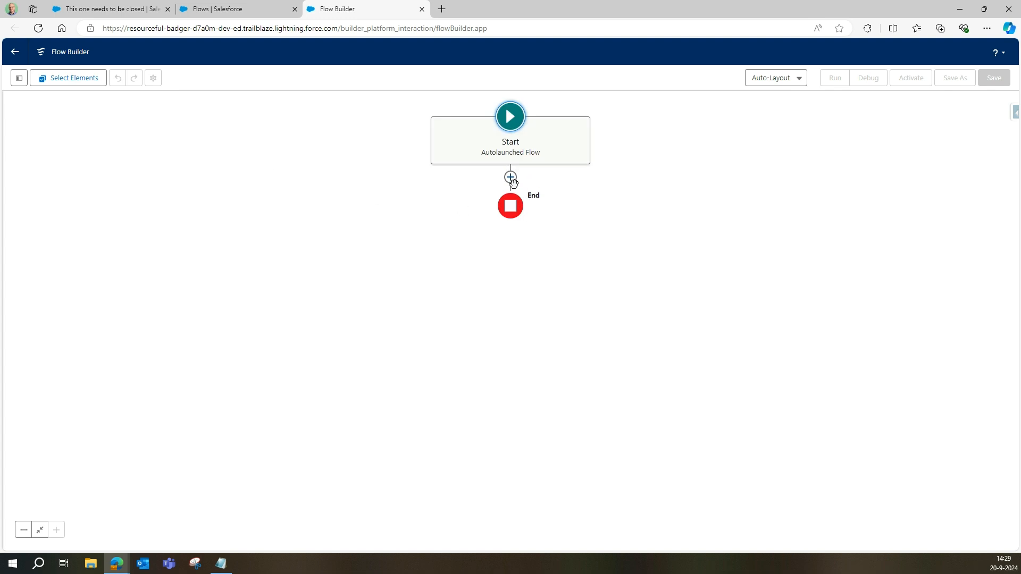
Step: Add an Update Records element labelled 'Update Task' after the flow start
click(511, 177)
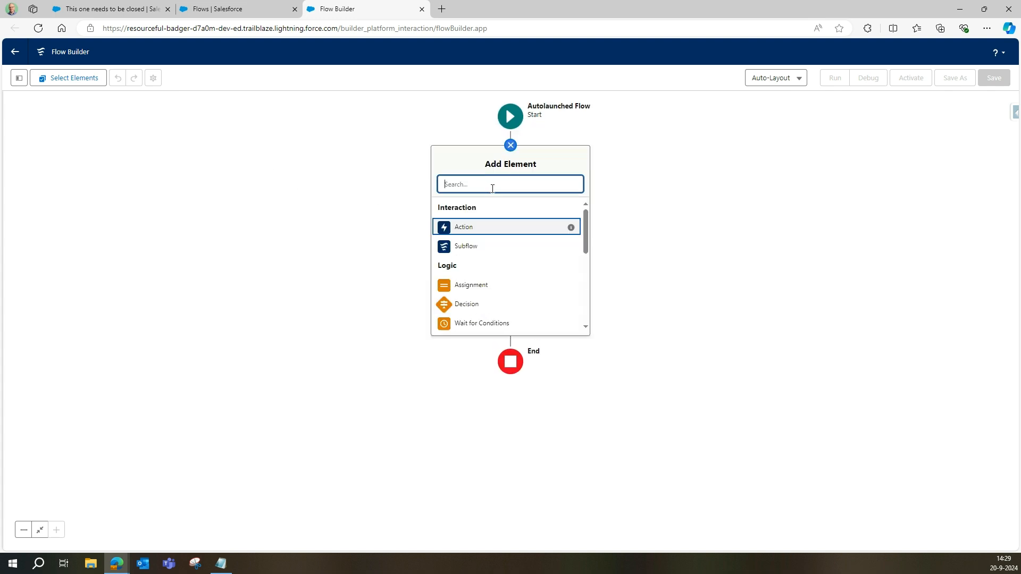
text(updat)
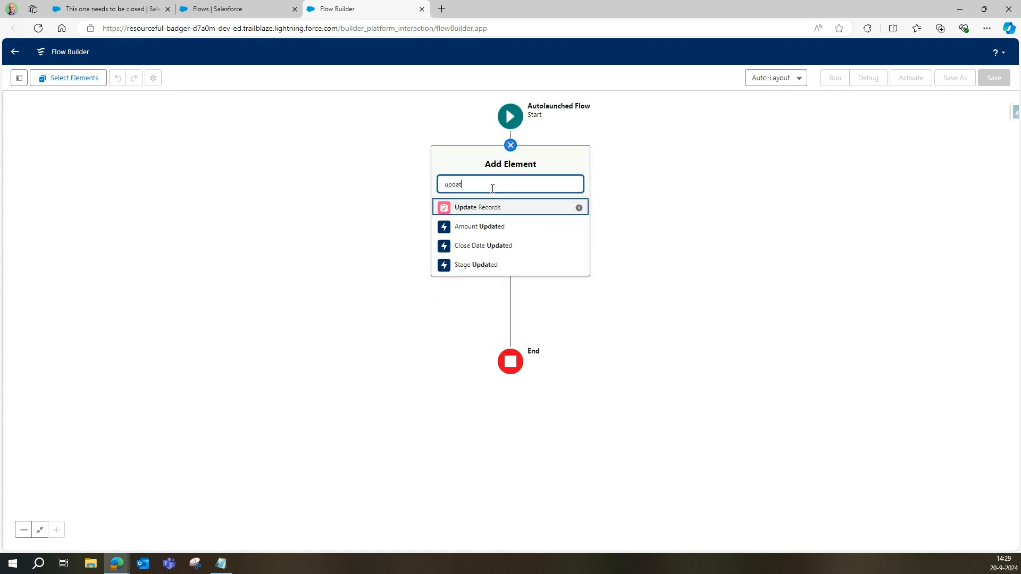
click(500, 207)
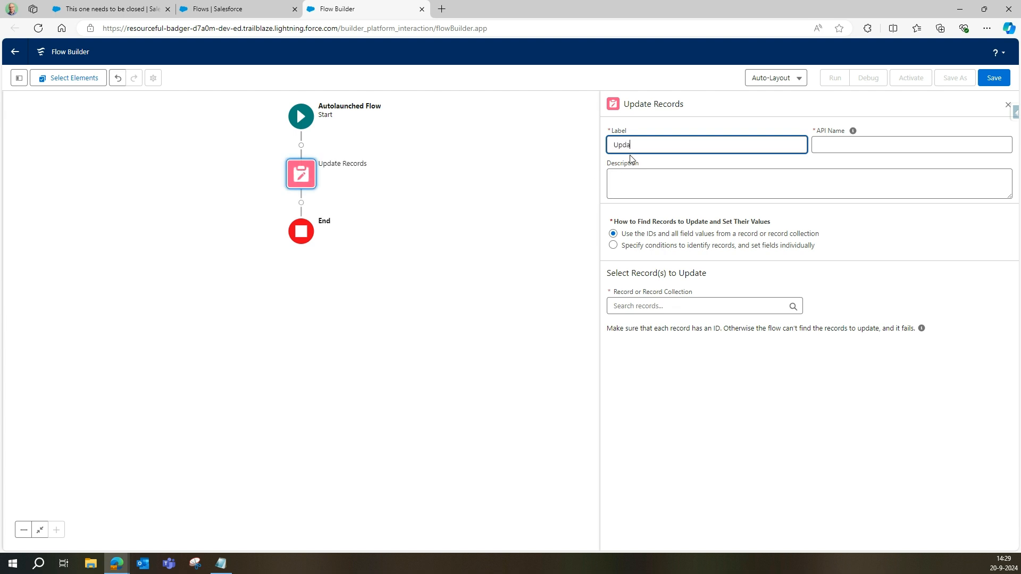
text(Update Task)
key(Tab)
key(Tab)
key(Tab)
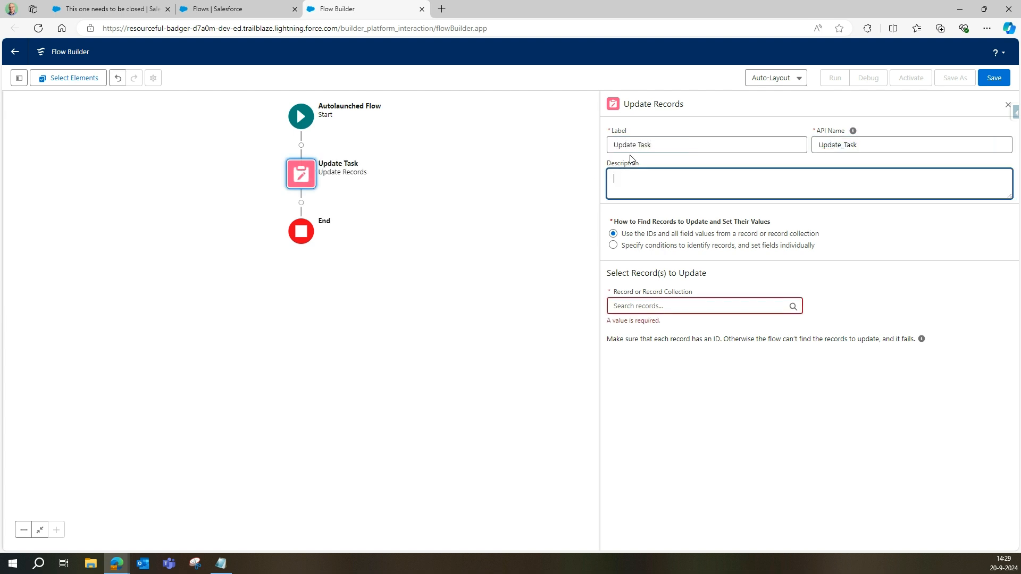
Step: Make it update Task records matching the condition Id Equals, value still to choose
click(616, 247)
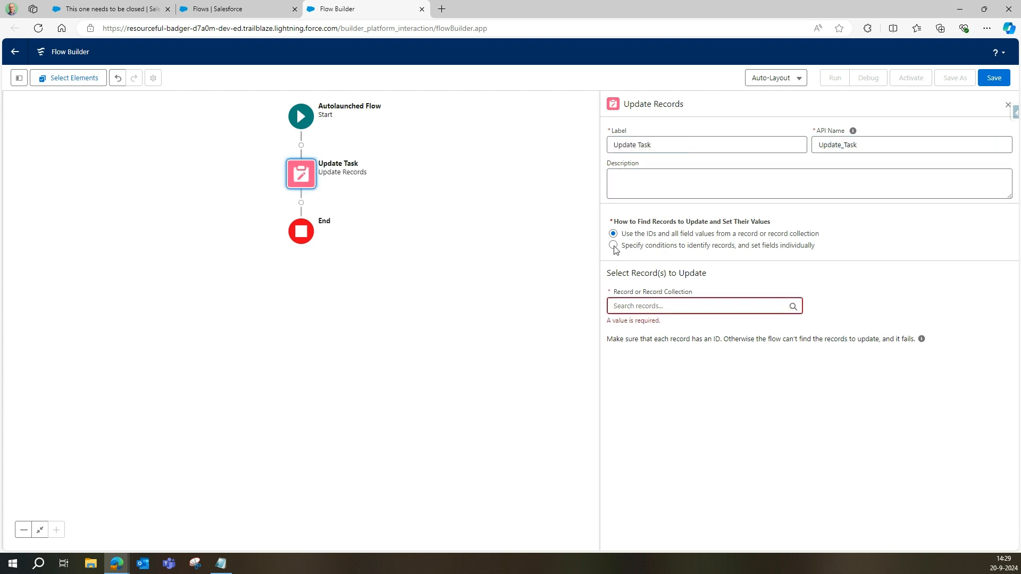
click(638, 307)
text(task)
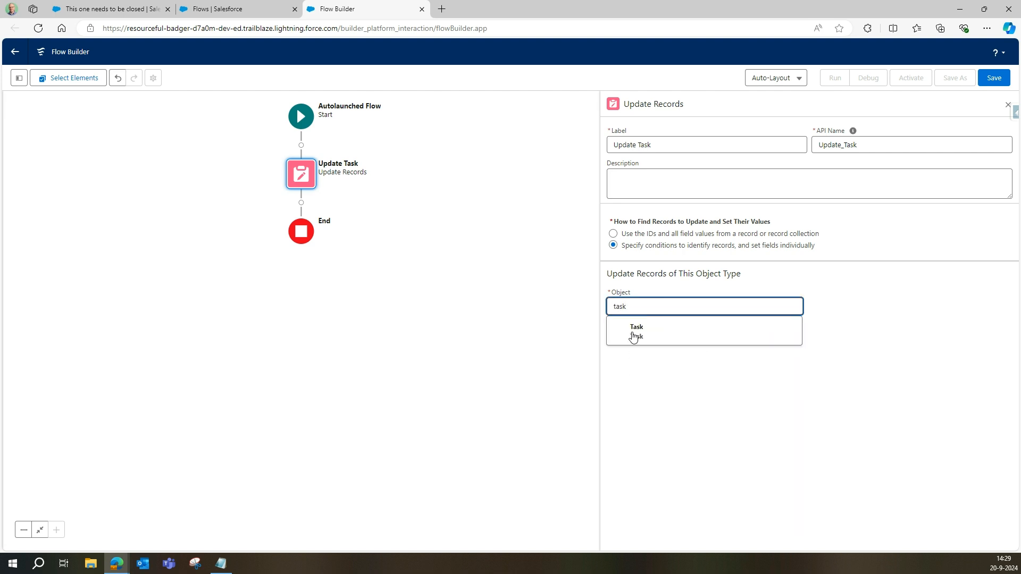
click(632, 336)
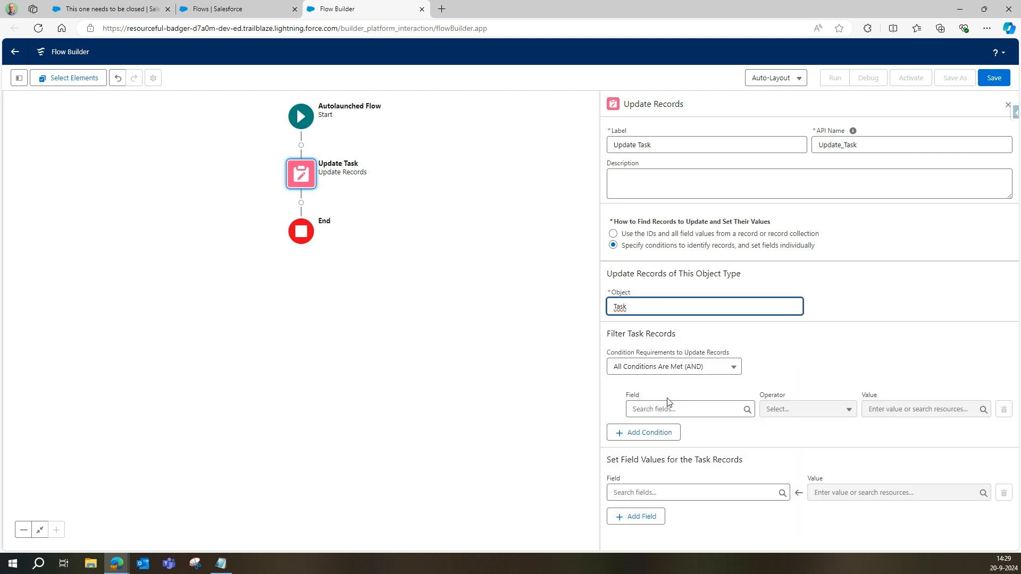
click(651, 409)
text(Id)
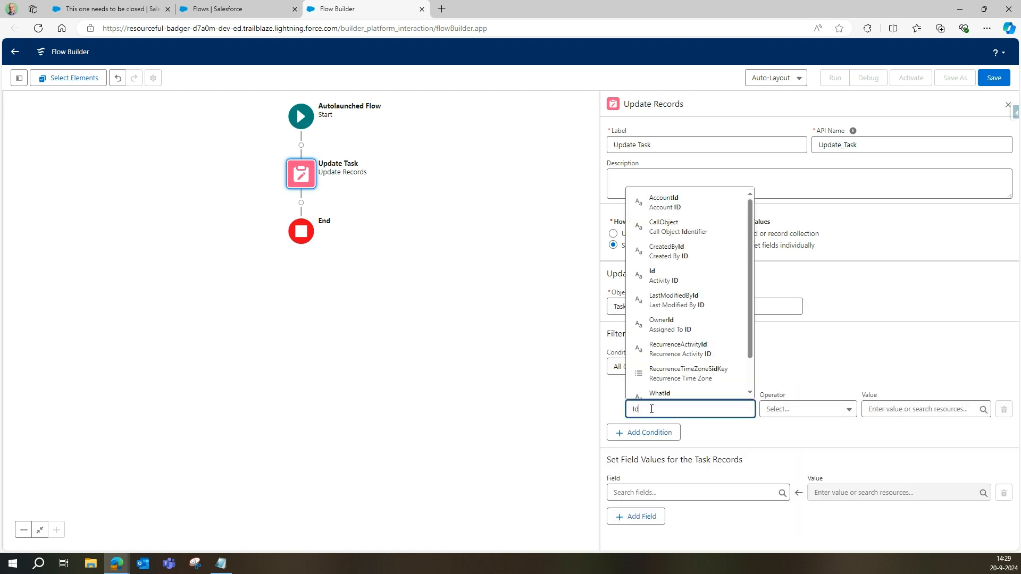
click(678, 279)
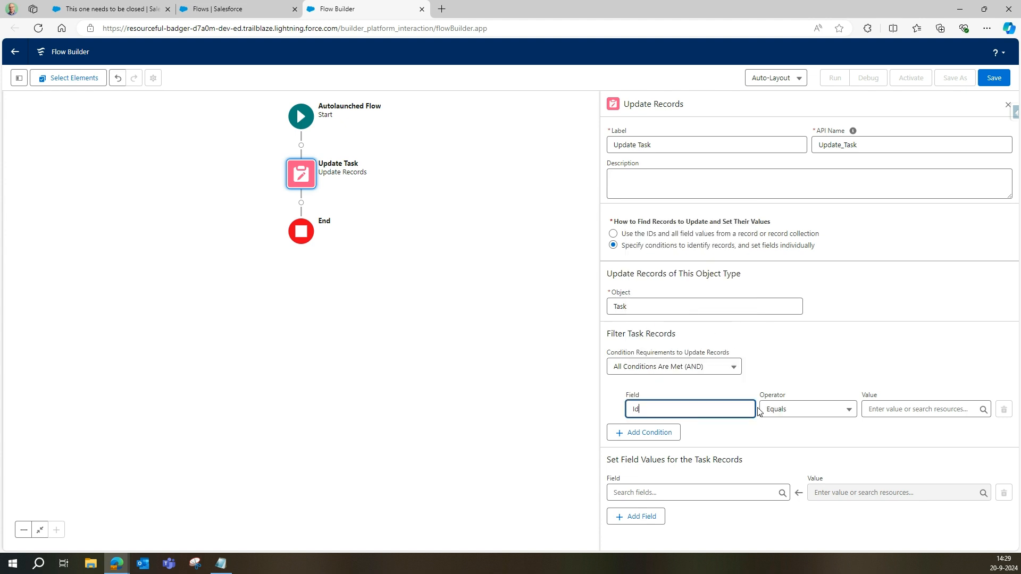
click(882, 410)
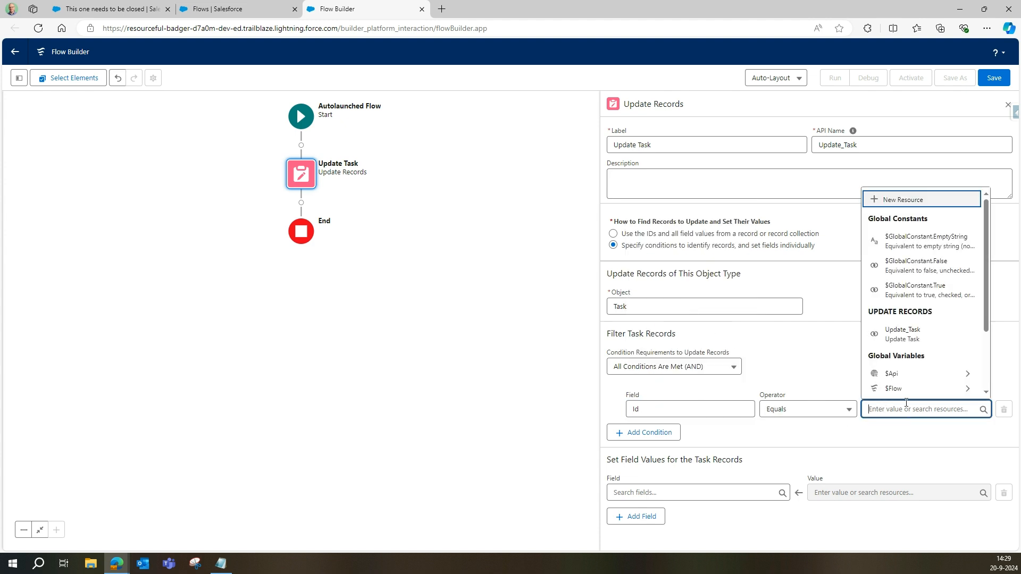
Step: Create a Text variable TaskID, available for input, as the filter value {!TaskID}
click(903, 200)
click(365, 255)
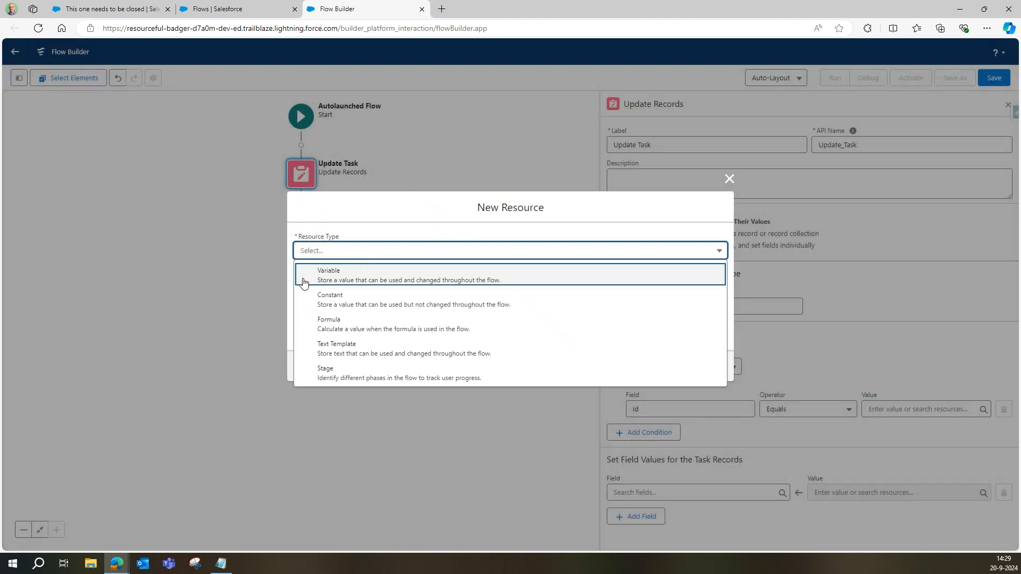
click(342, 272)
click(335, 276)
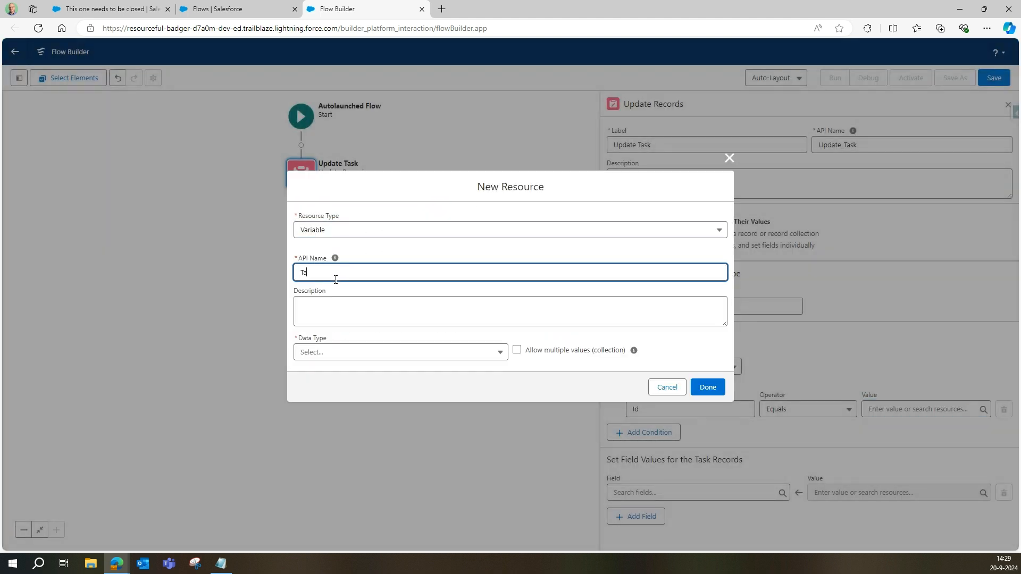
key(Tab)
key(Tab)
click(314, 351)
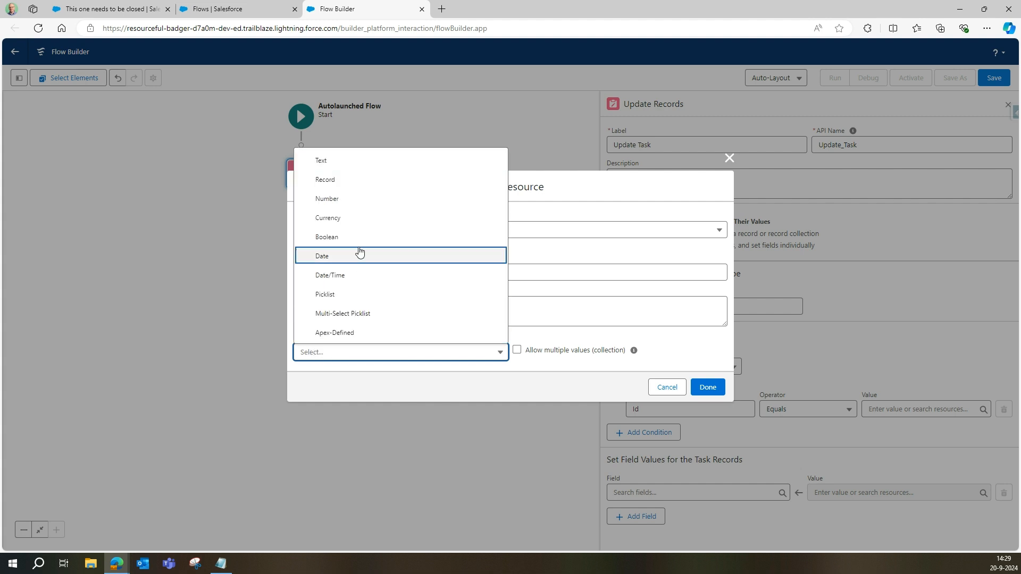
click(335, 161)
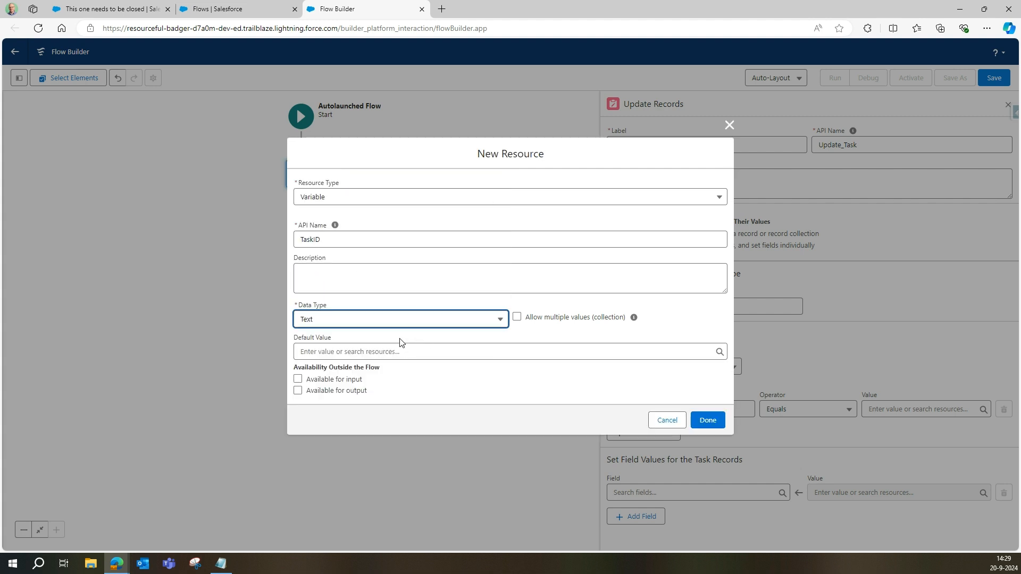
click(301, 381)
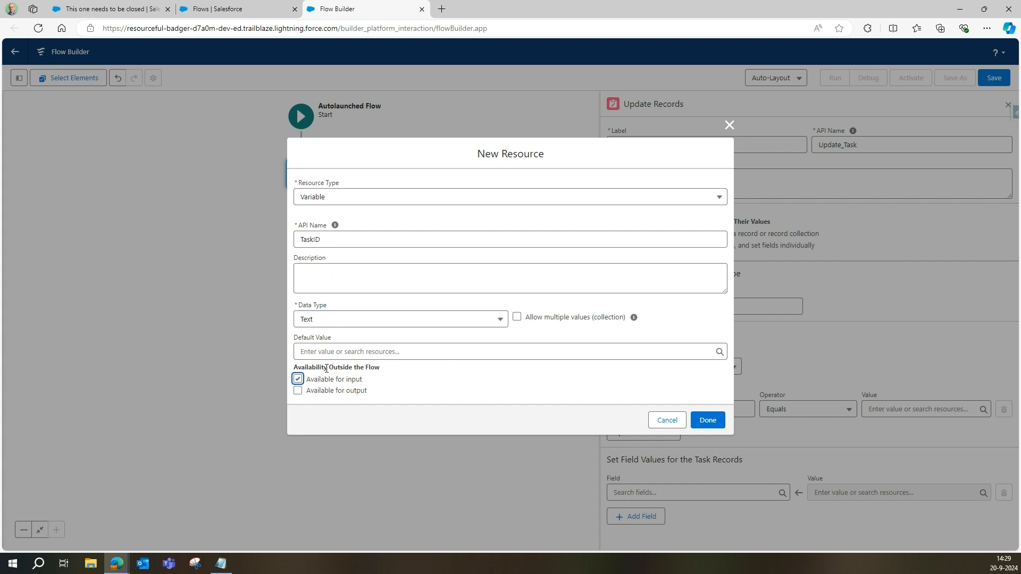
click(707, 423)
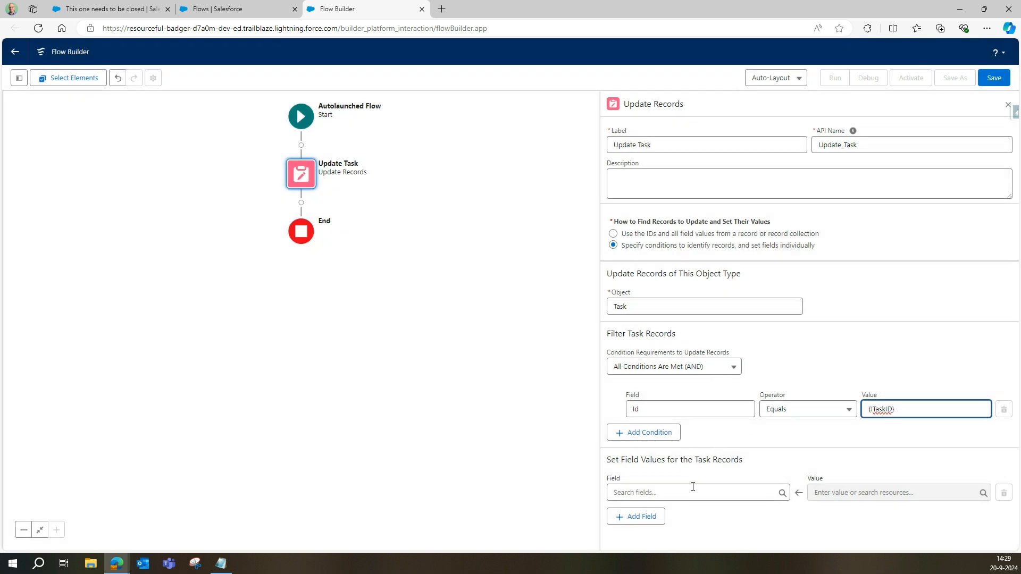
Step: Set the Status field to Completed in the Update Task field values
click(648, 495)
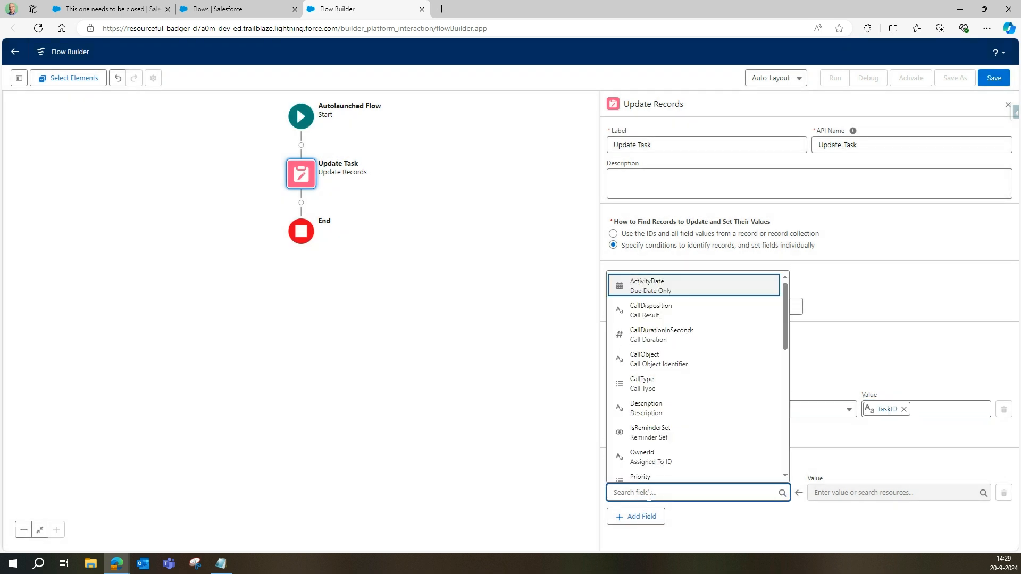
text(stat)
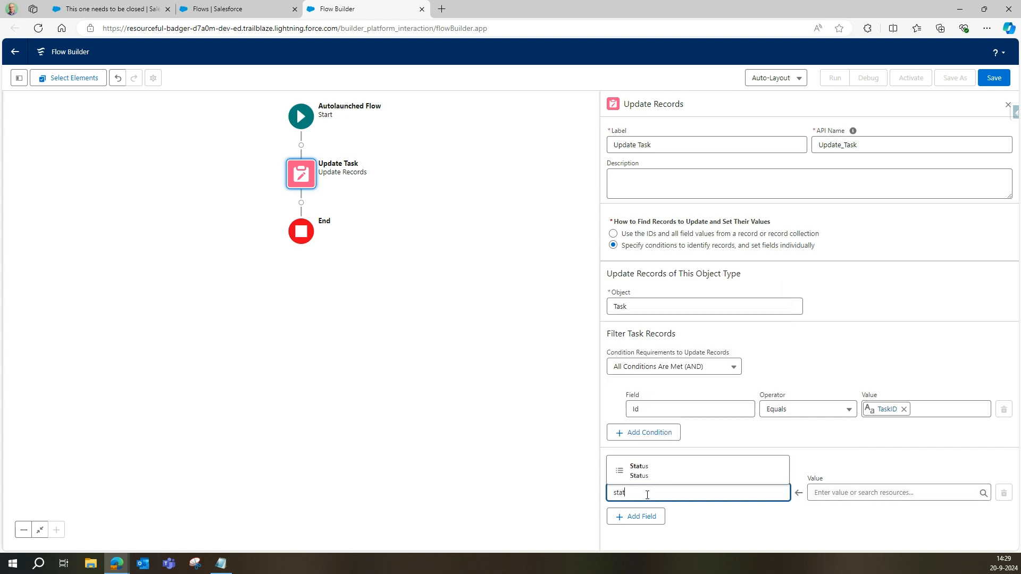
click(640, 470)
click(813, 492)
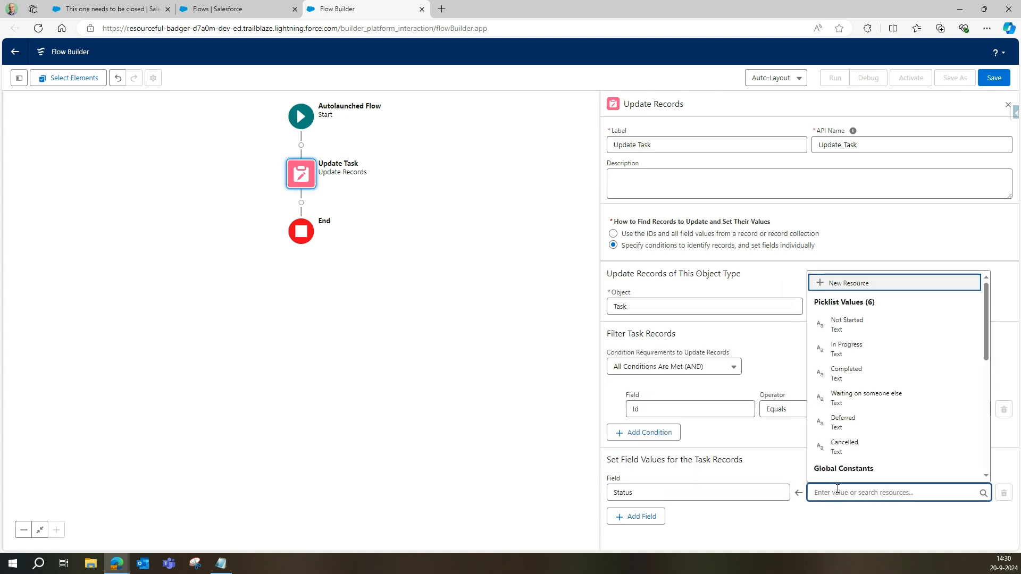
click(849, 372)
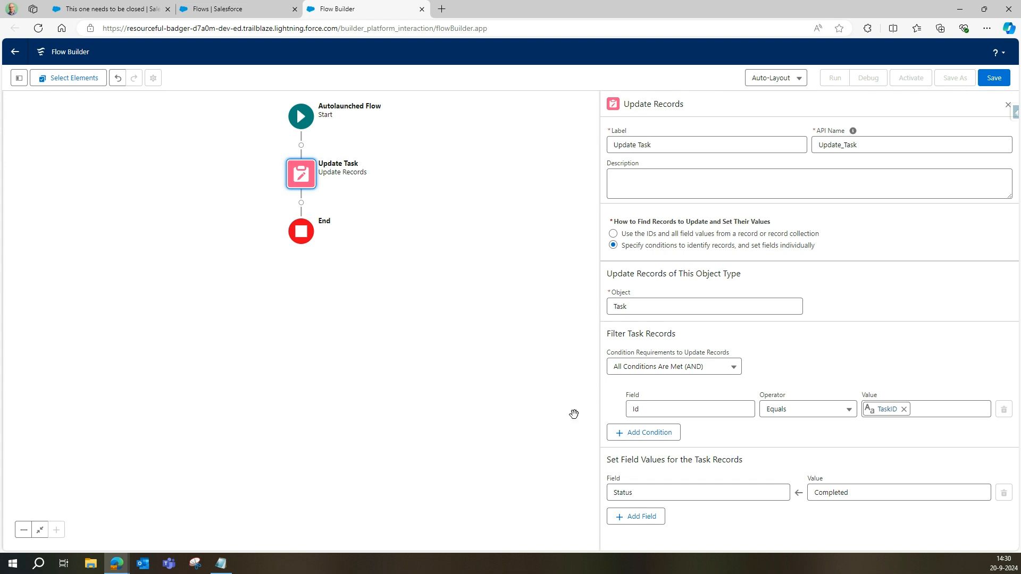
click(992, 79)
Step: Save the flow with label 'Close Task' (API name Close_Task) and activate it
click(368, 260)
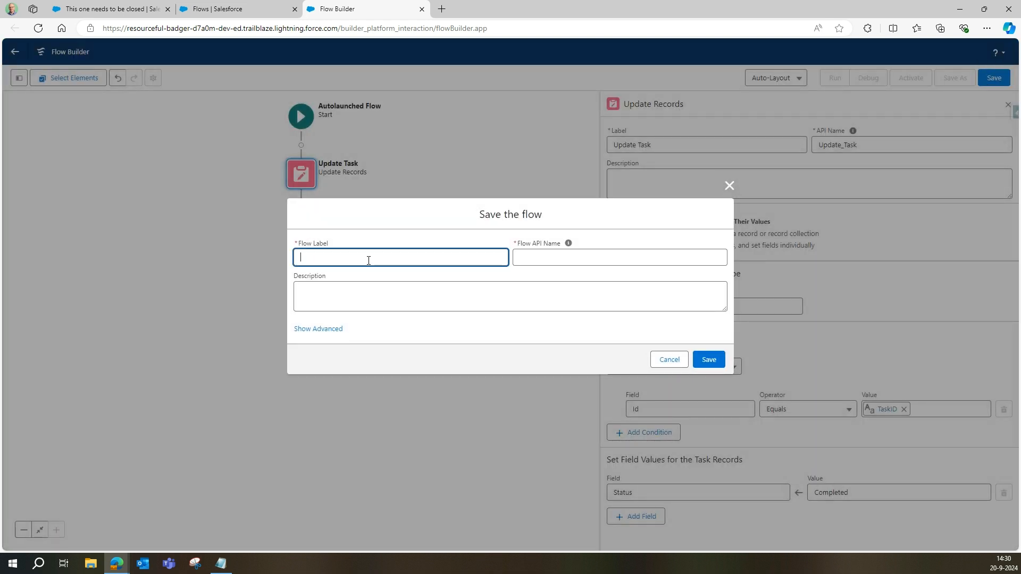
text(Close Task)
key(Tab)
click(392, 307)
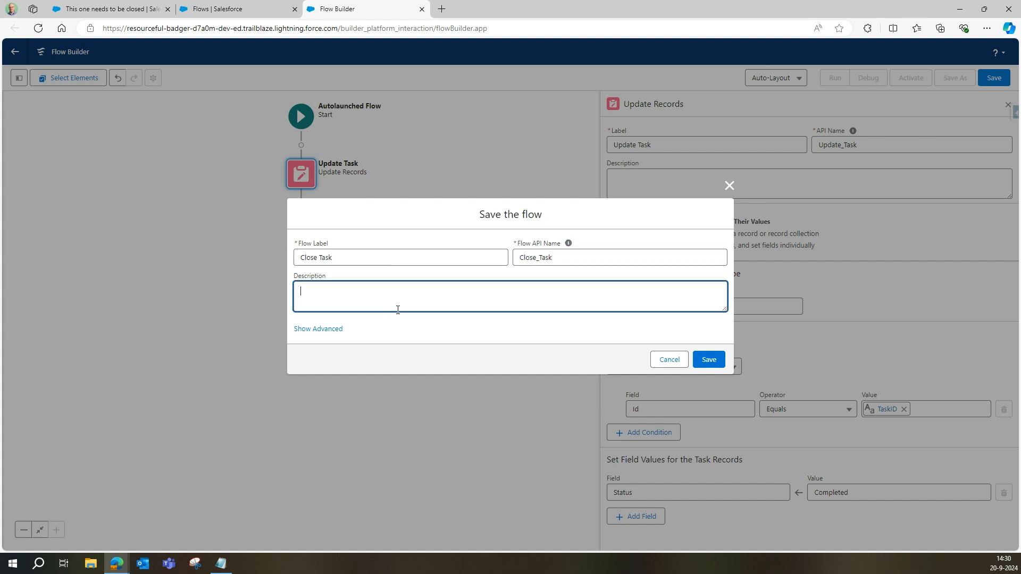
drag(557, 256, 482, 260)
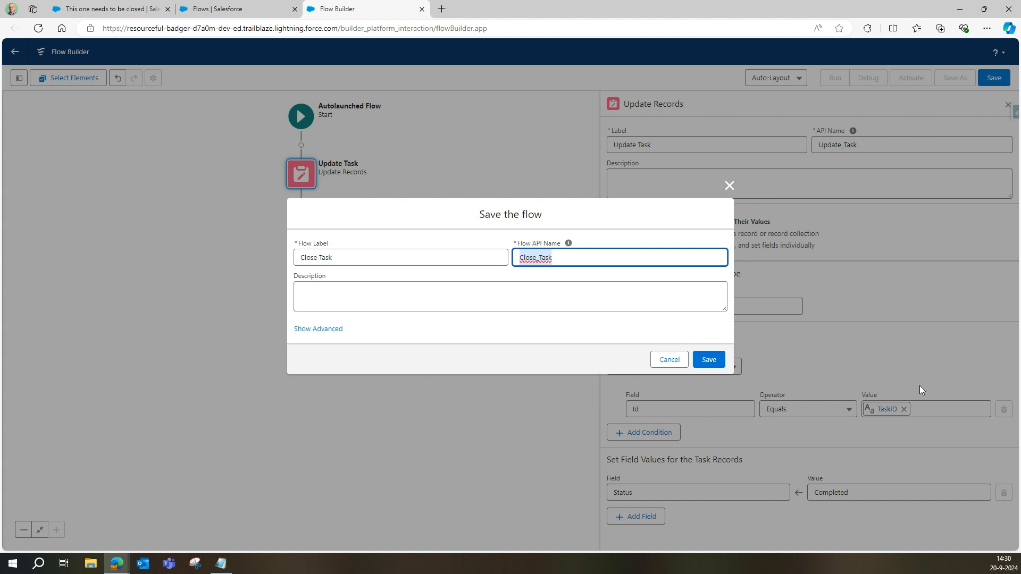
key(alt+Tab)
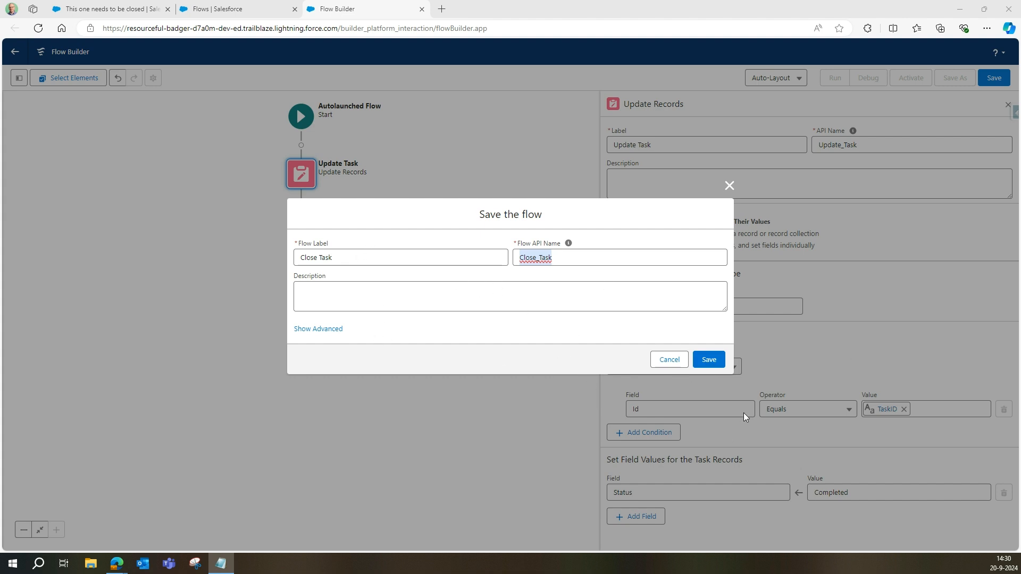
click(711, 360)
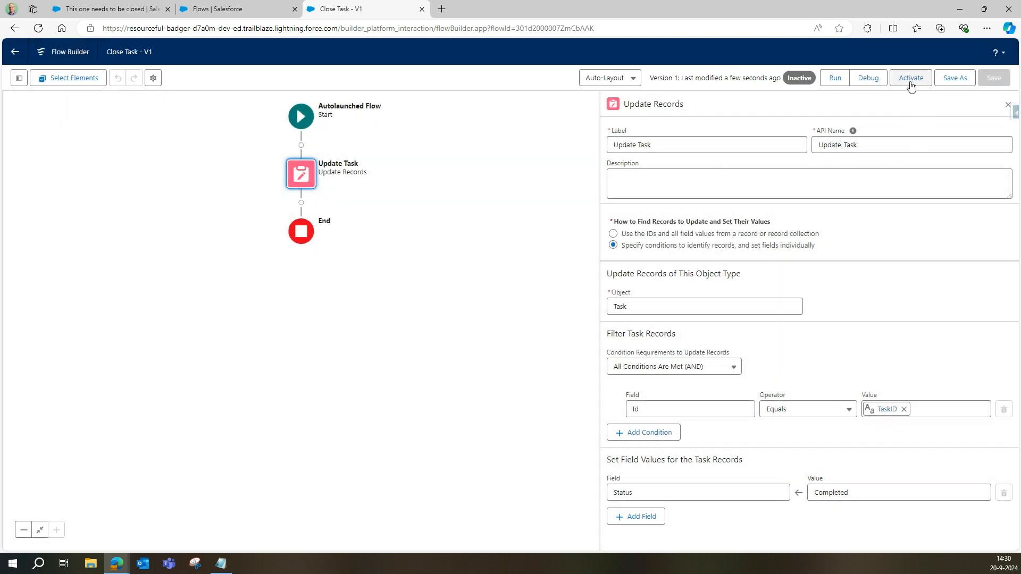
click(910, 84)
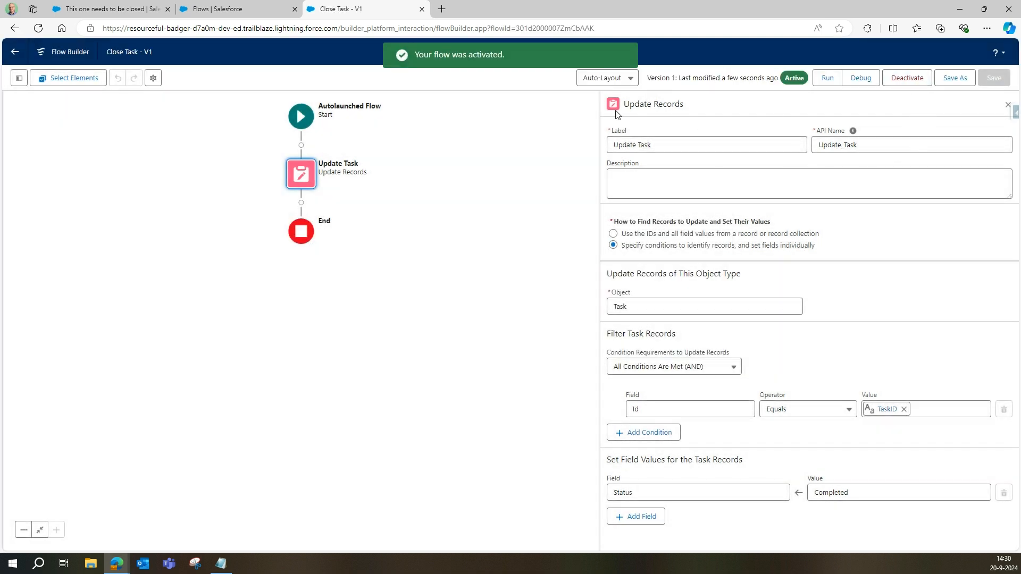
Step: Open the Task object's Buttons, Links, and Actions in Object Manager and begin a new button
click(16, 52)
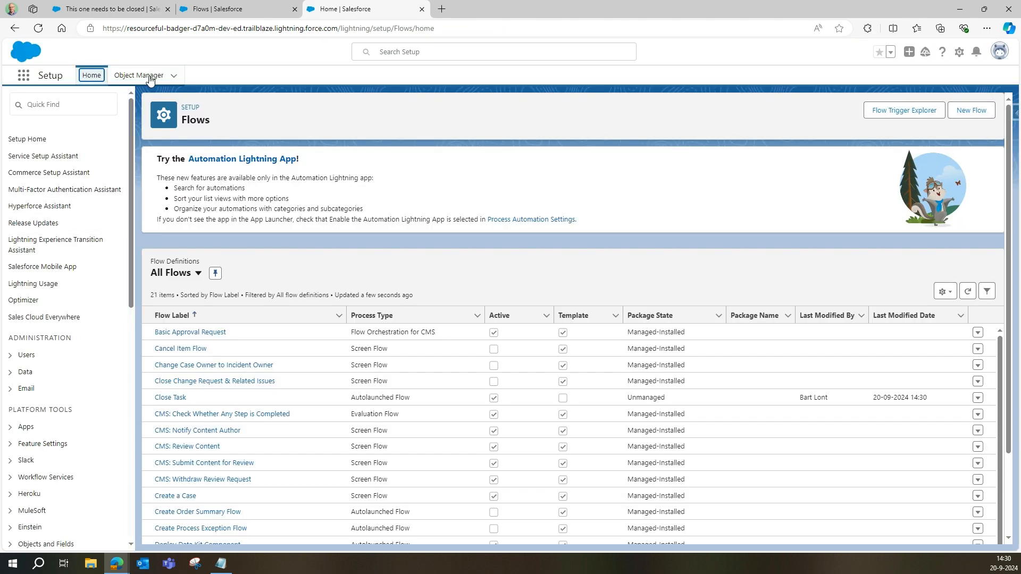
click(149, 75)
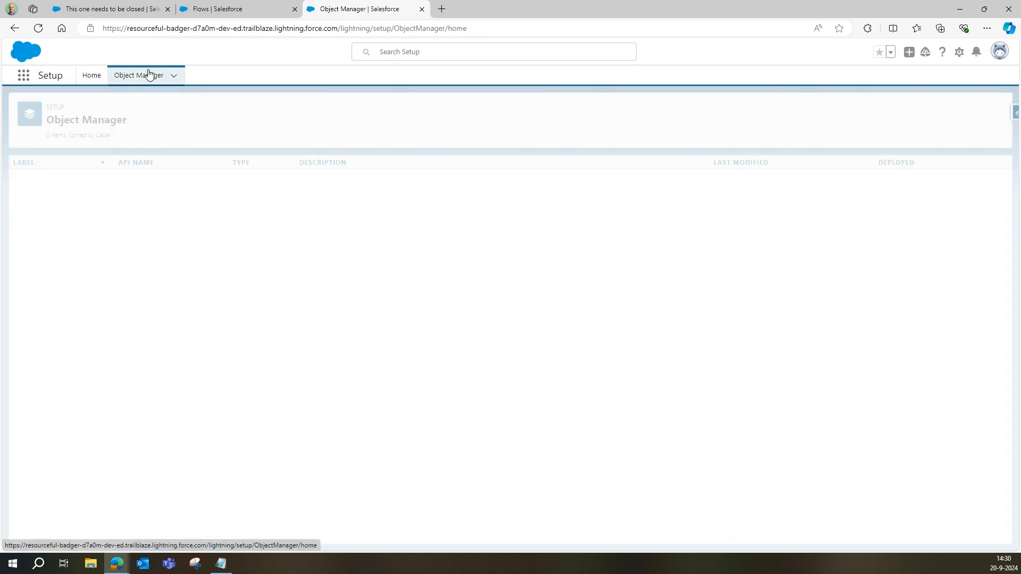
click(830, 109)
text(task)
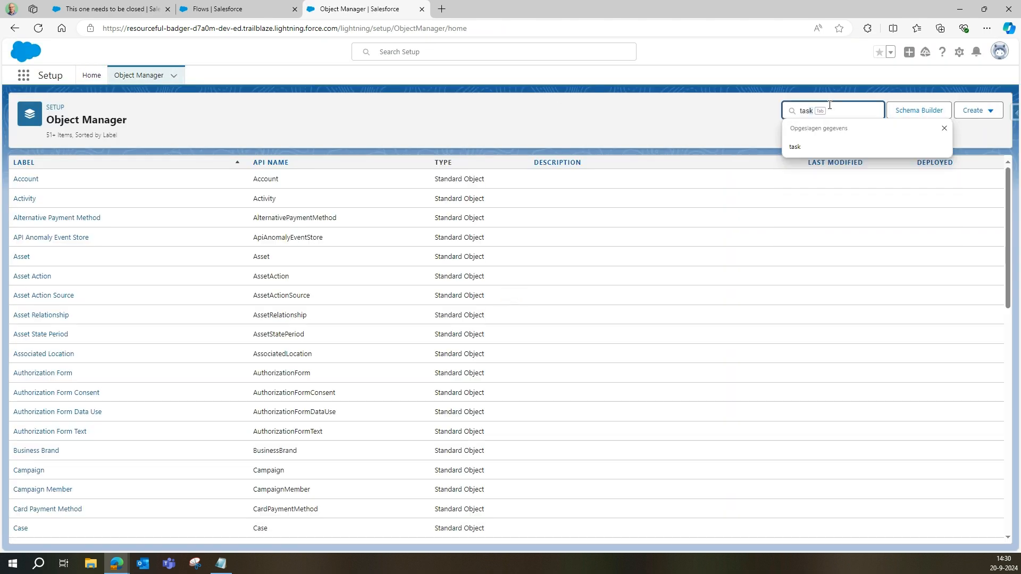
key(Tab)
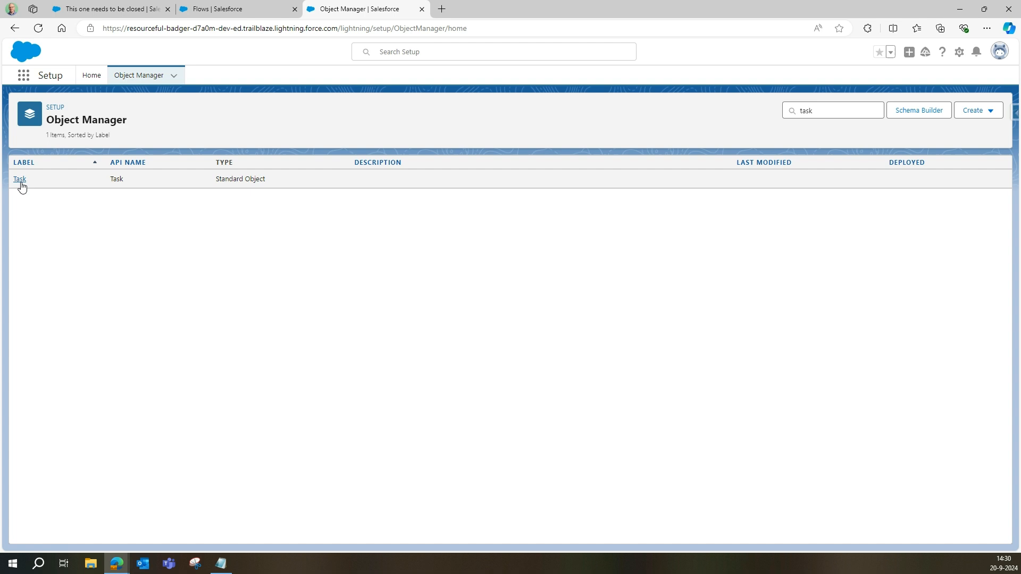
click(20, 179)
click(47, 242)
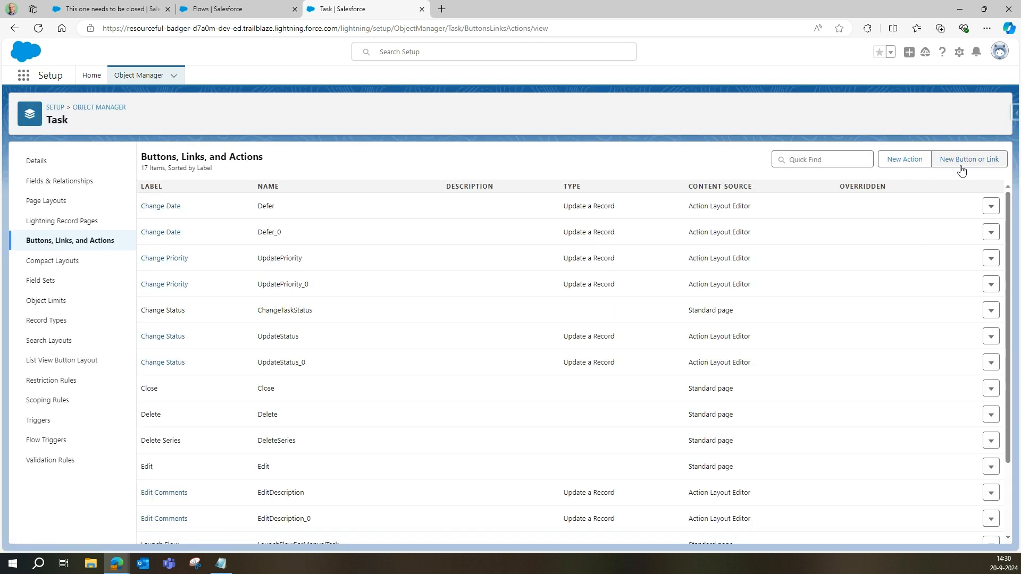
click(965, 160)
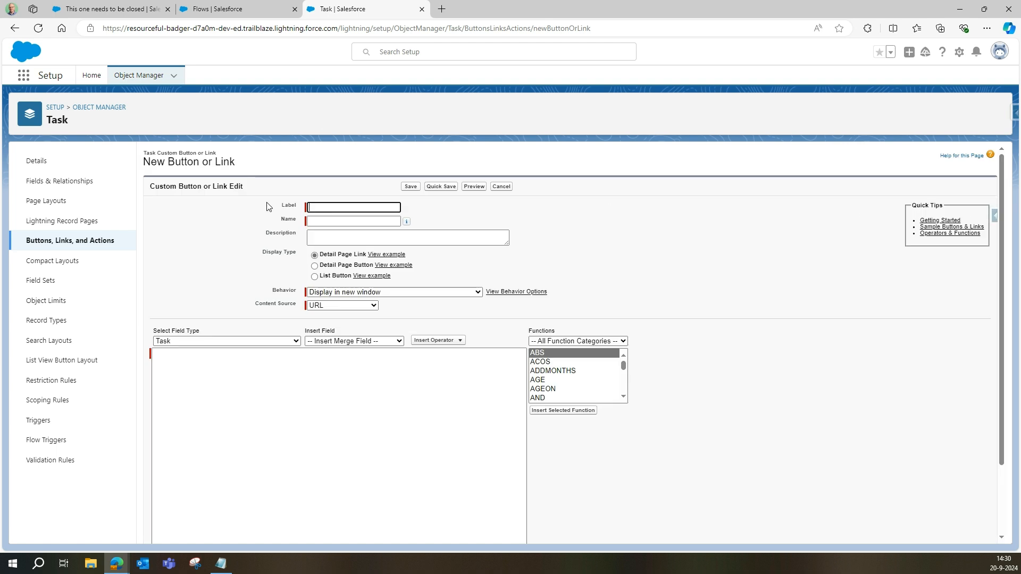
Step: Make 'Close Task' a Detail Page Button opening in the existing window without sidebar or header
text(Close)
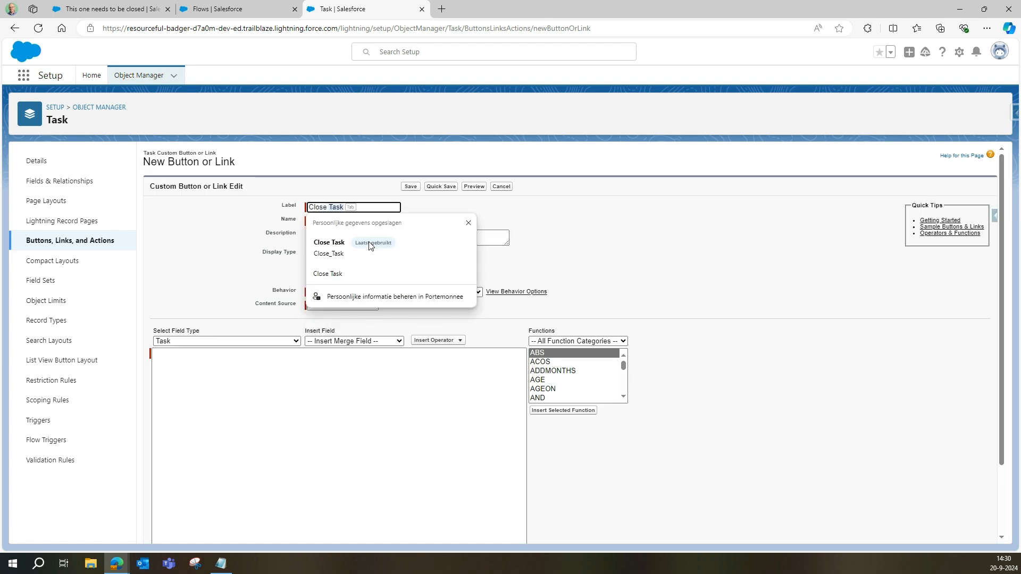
click(370, 244)
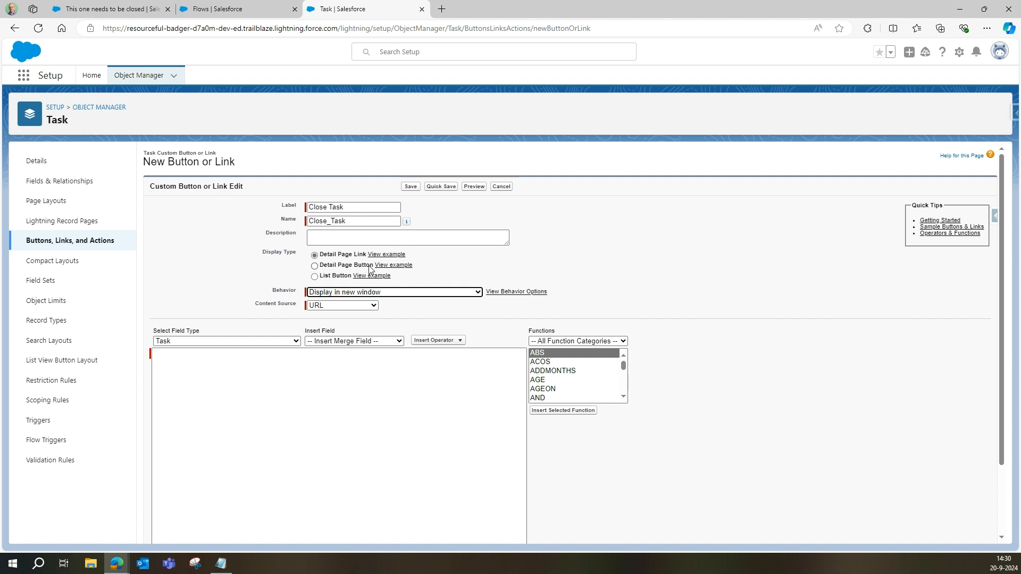
click(318, 268)
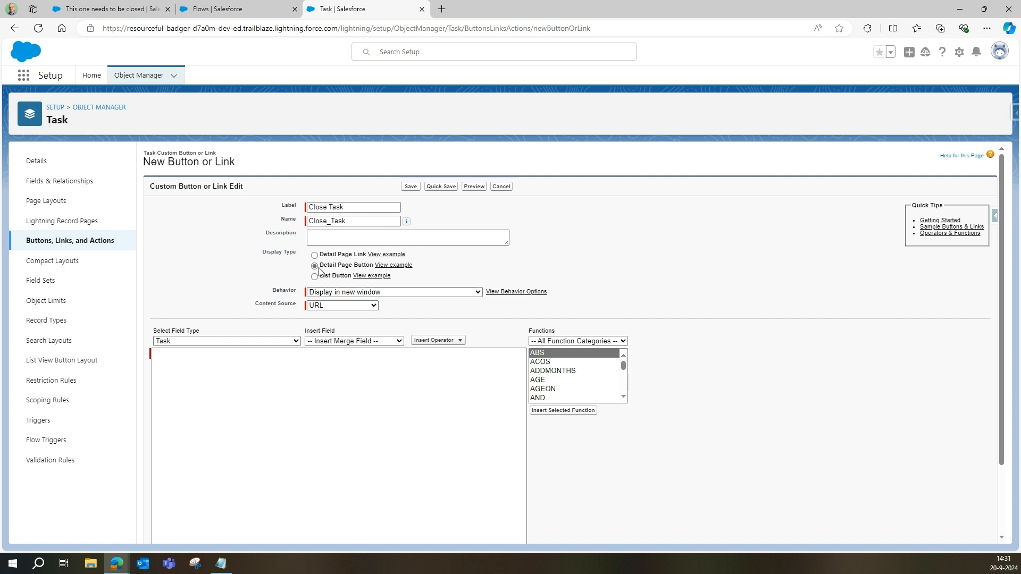
click(362, 293)
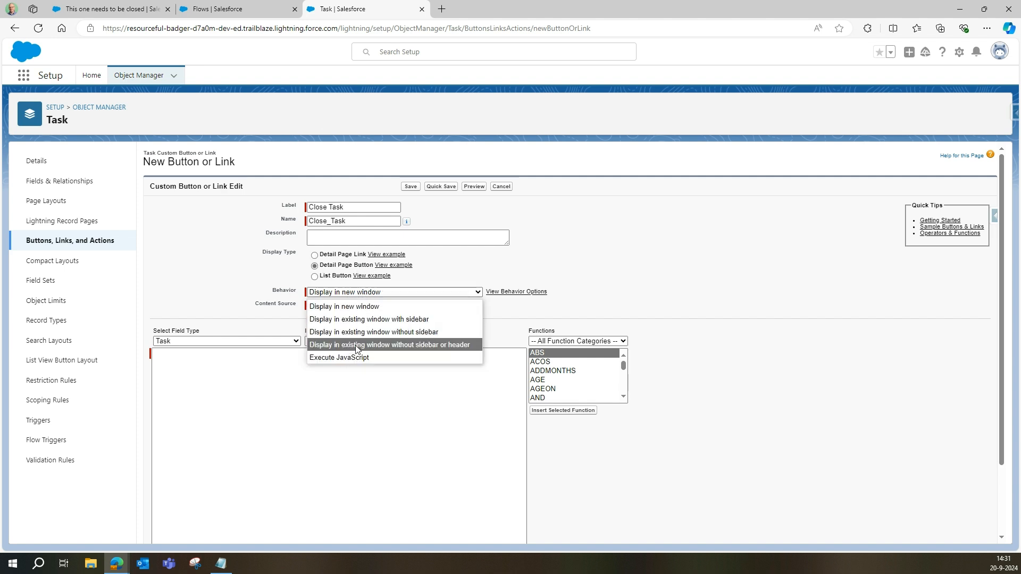
click(425, 349)
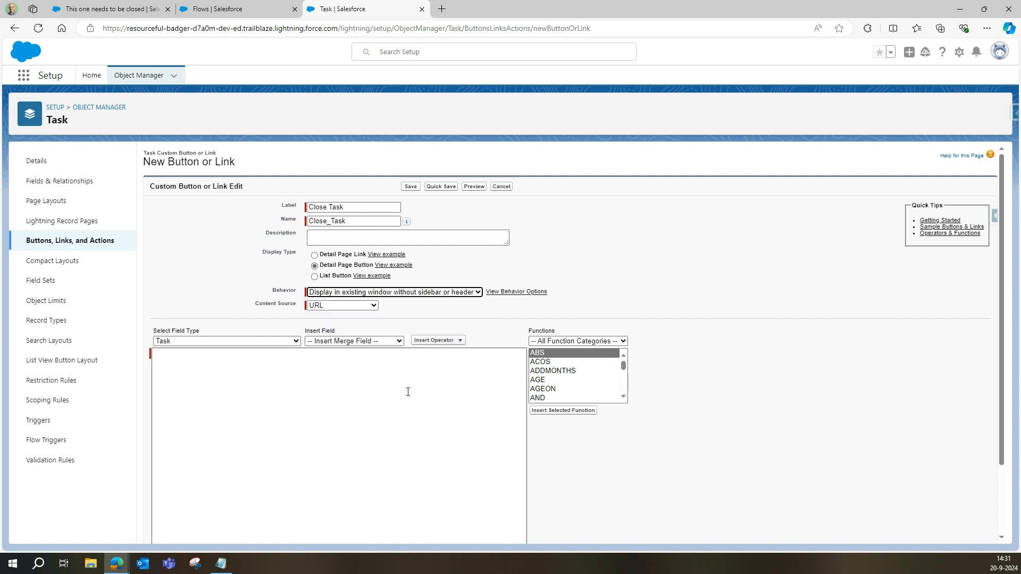
key(alt+Tab)
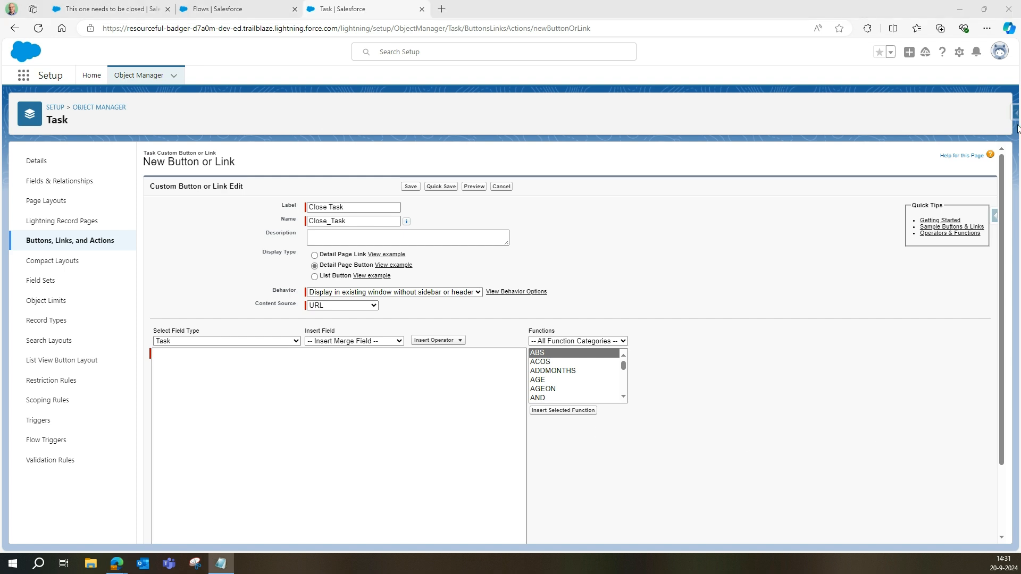
click(227, 398)
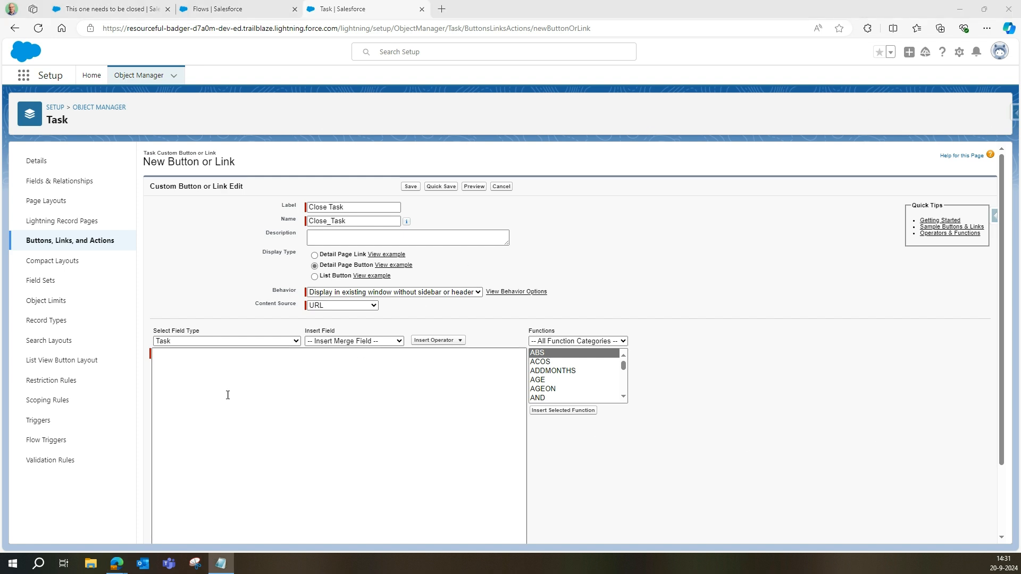
Step: Use /flow/Close_Task?TaskID={!Task.Id}&retURL=/{!Task.Id} as the button URL and save it
text(/flow/Close_Task?TaskID={!Task.Id}&retURL=/{!Task.Id})
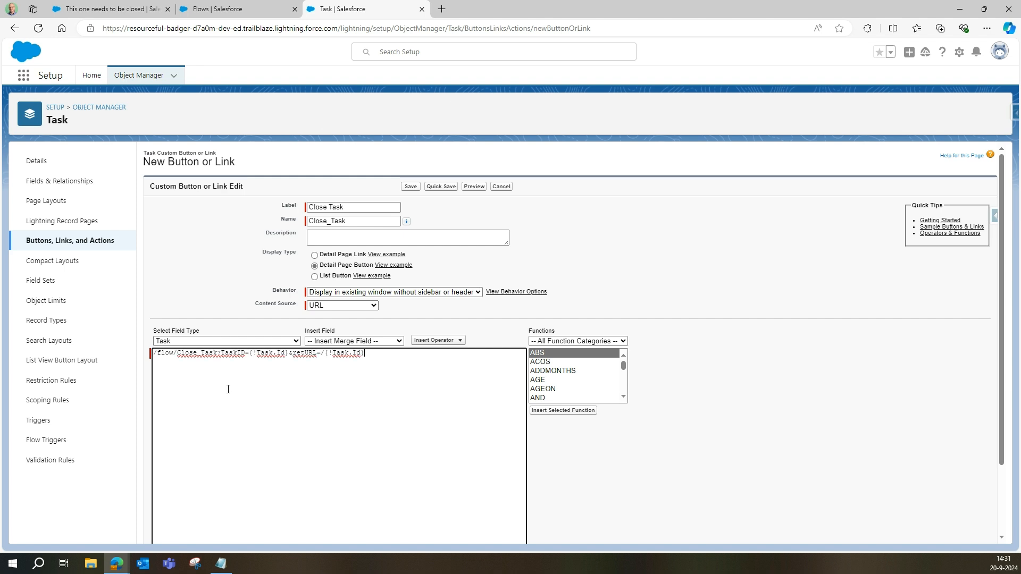
scroll(353, 362, down, 2)
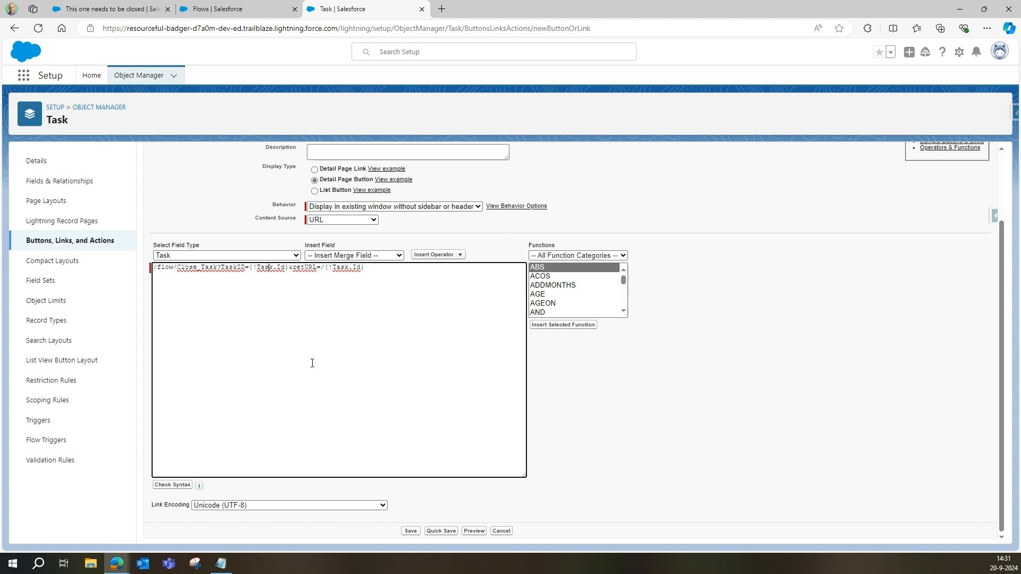
key(shift+Right)
key(shift+Right)
key(shift+Right)
key(shift+Right)
key(shift+Right)
key(shift+Right)
key(shift+Right)
key(shift+Right)
key(shift+Right)
key(shift+Right)
key(shift+Right)
key(shift+Right)
key(shift+Right)
key(shift+Right)
key(shift+Right)
key(shift+Right)
key(shift+Right)
key(shift+Right)
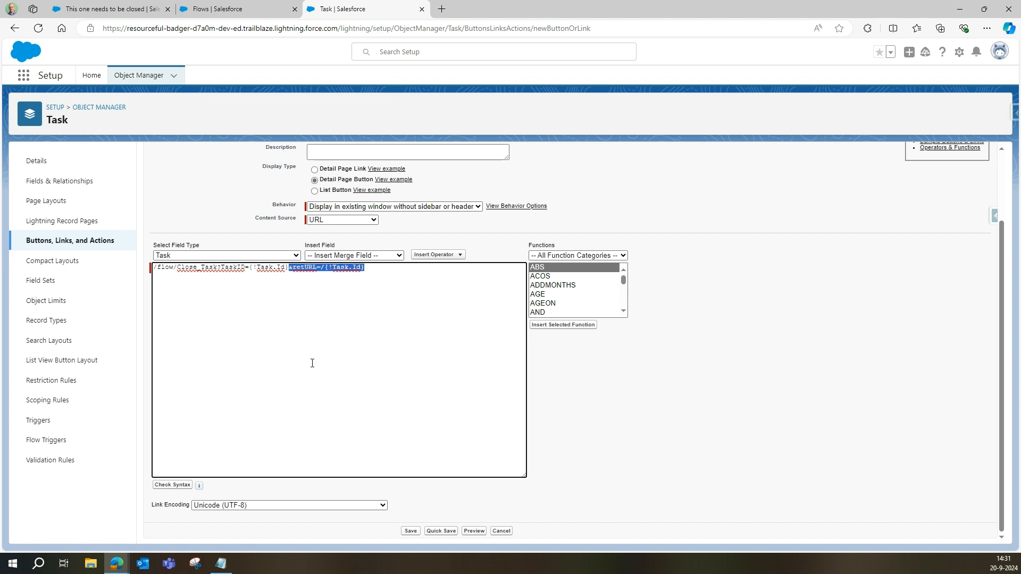
click(385, 287)
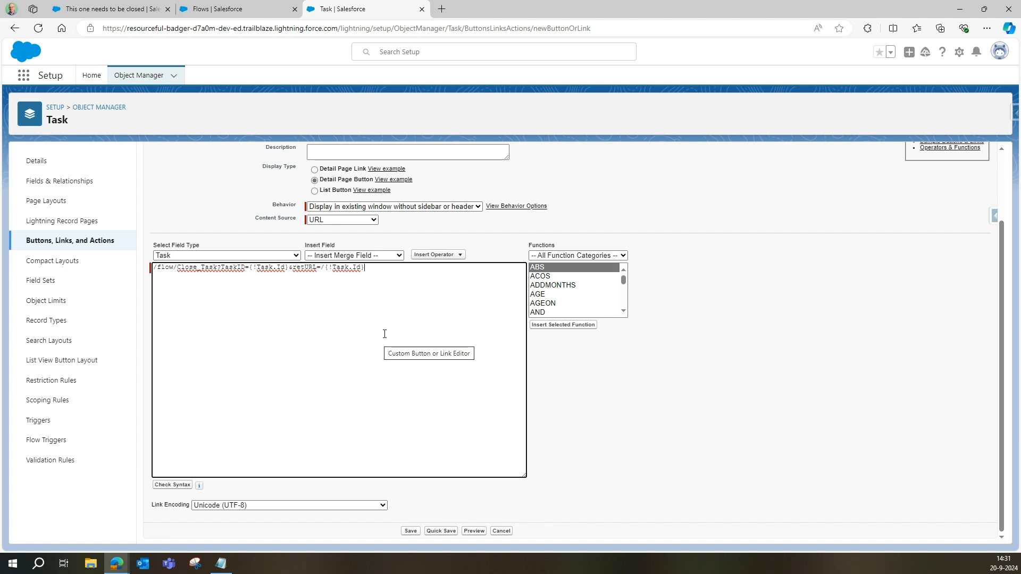
scroll(257, 412, up, 2)
scroll(382, 397, down, 1)
scroll(381, 398, down, 1)
click(410, 532)
click(571, 273)
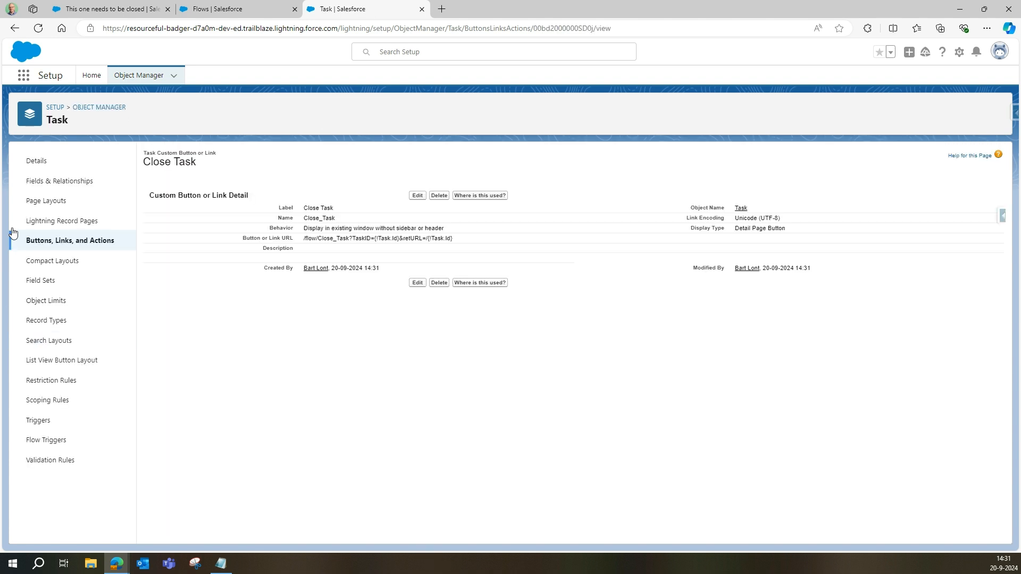
Step: Drag Close Task into the Task Layout's Mobile & Lightning actions and save the layout
click(47, 205)
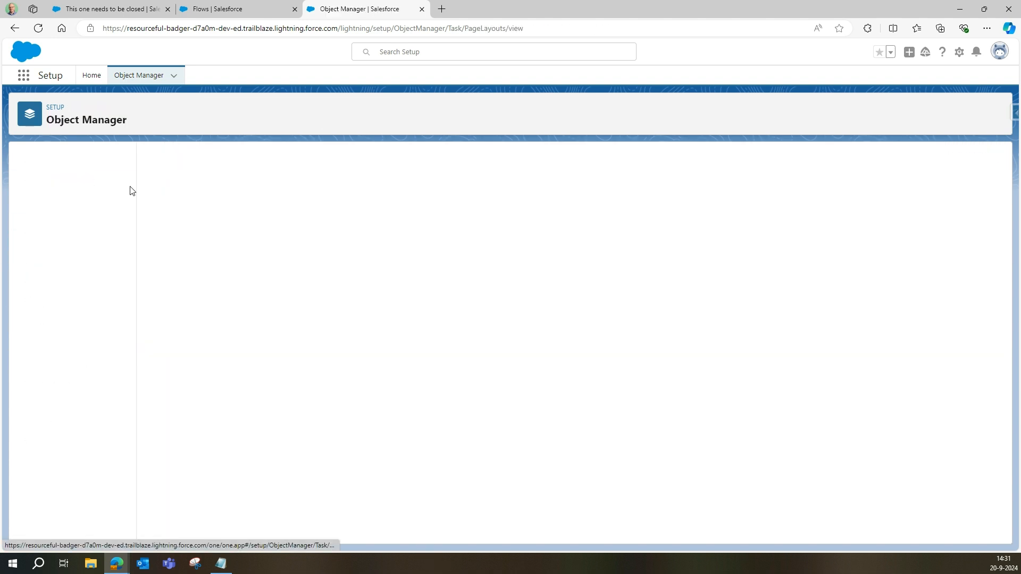
click(159, 207)
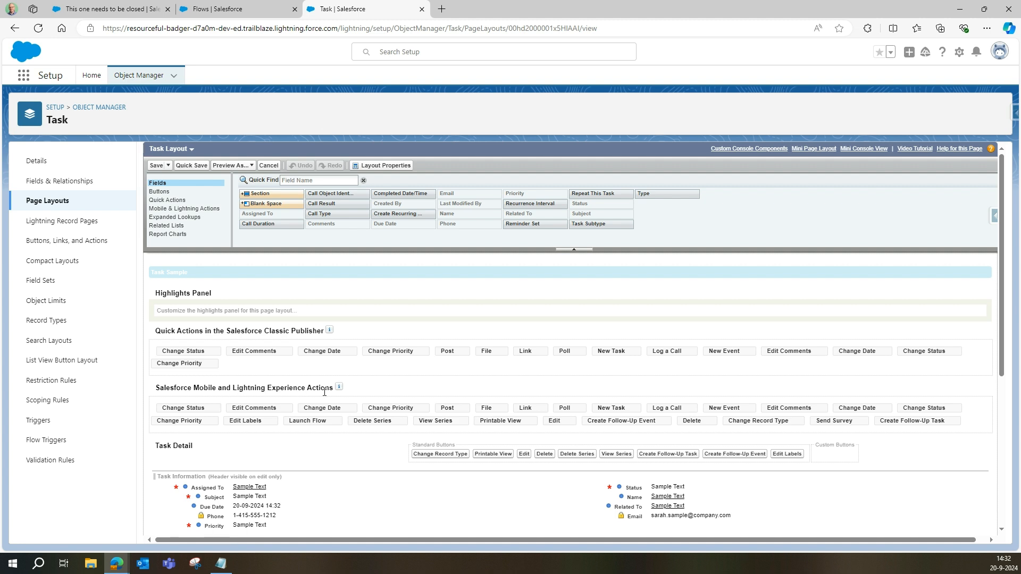
click(162, 212)
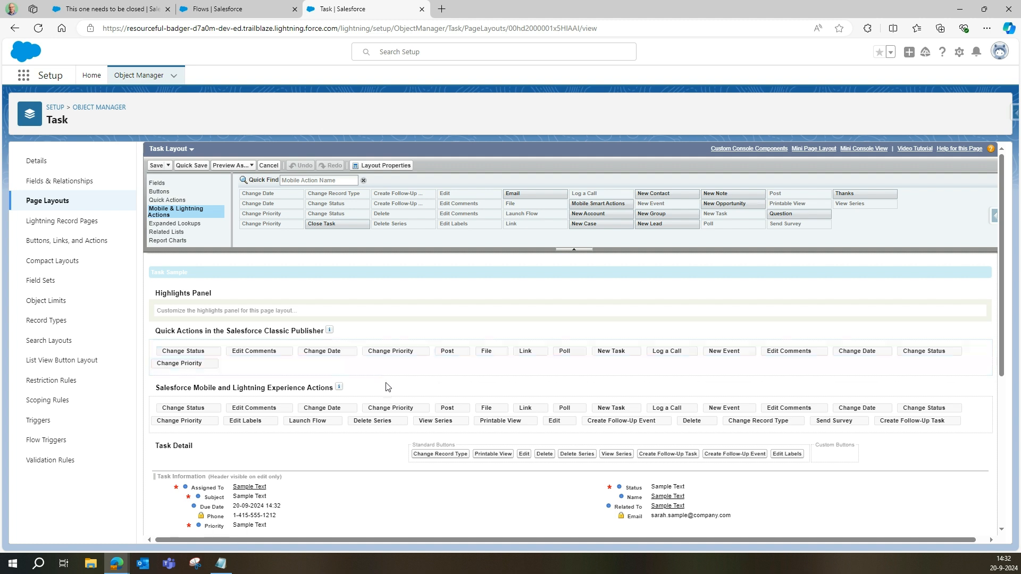
mouse_move(327, 224)
mouse_down()
mouse_move(332, 236)
mouse_move(225, 395)
mouse_move(170, 411)
mouse_up()
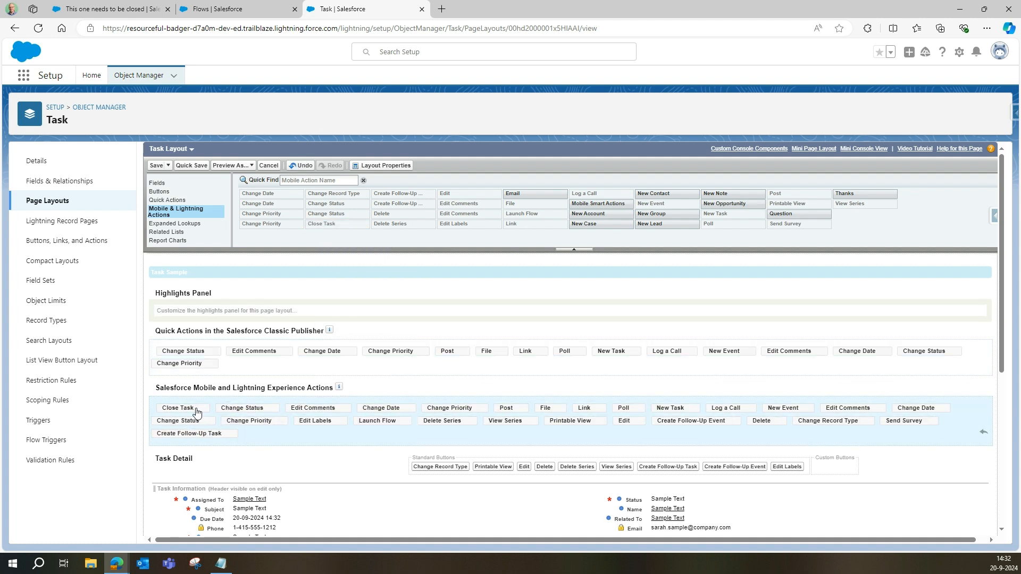
click(155, 165)
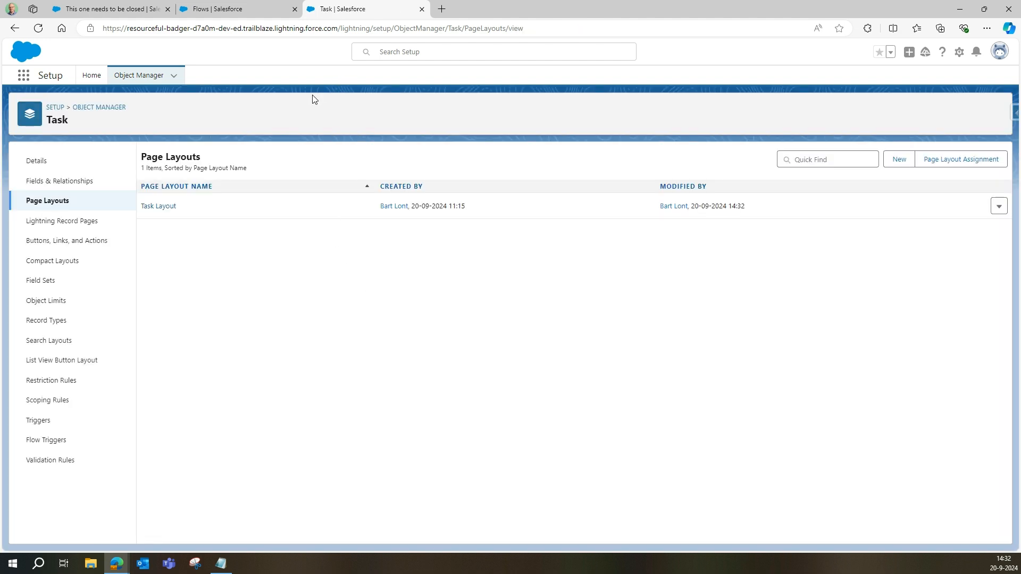
Step: Reload and reopen the task 'This one needs to be closed' to show its Close Task button
click(127, 9)
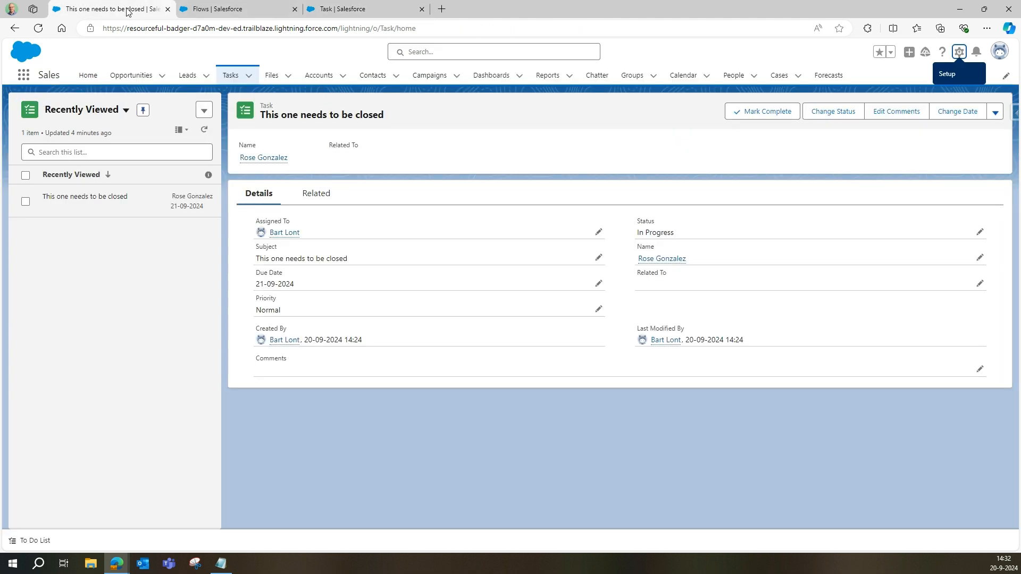
click(39, 29)
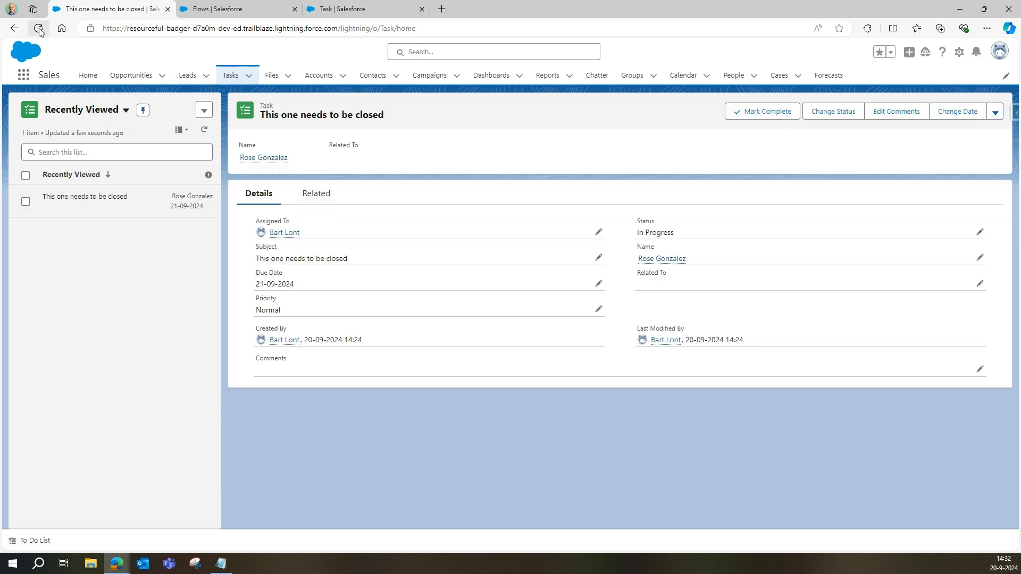
click(39, 30)
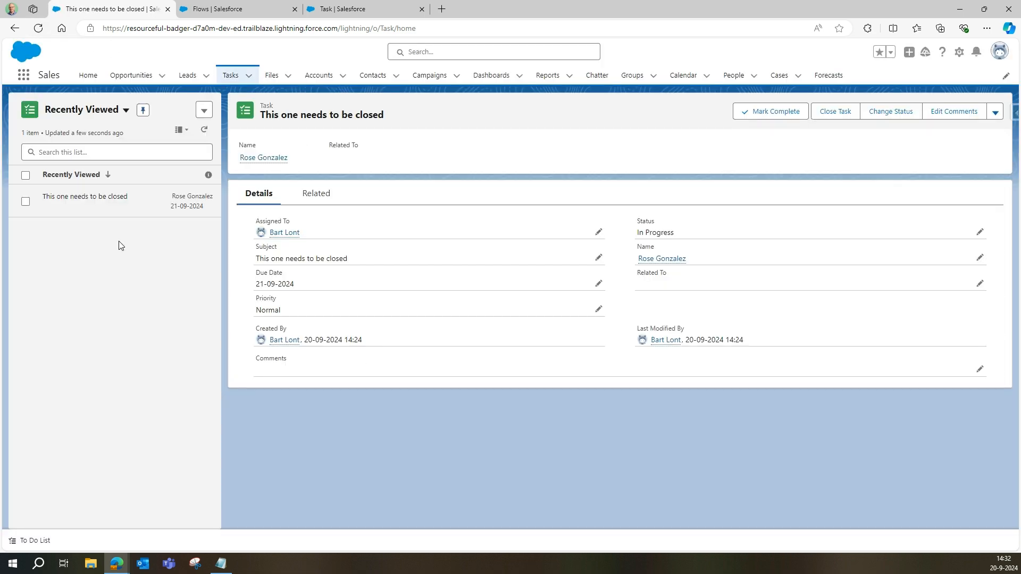
click(108, 202)
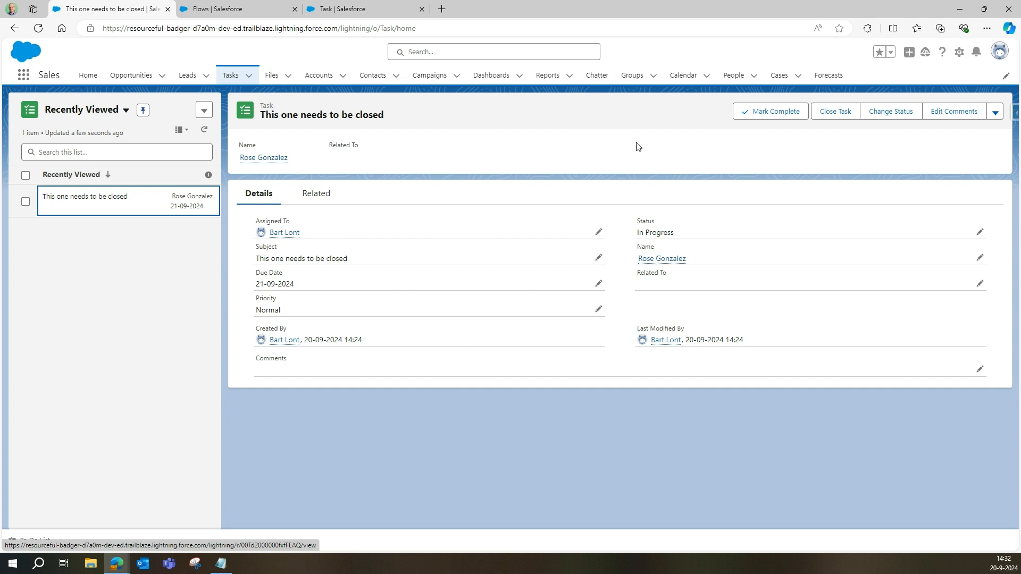
Step: Dismiss the Mark Complete status picker, run Close Task, and reload to confirm Status is Completed
click(773, 116)
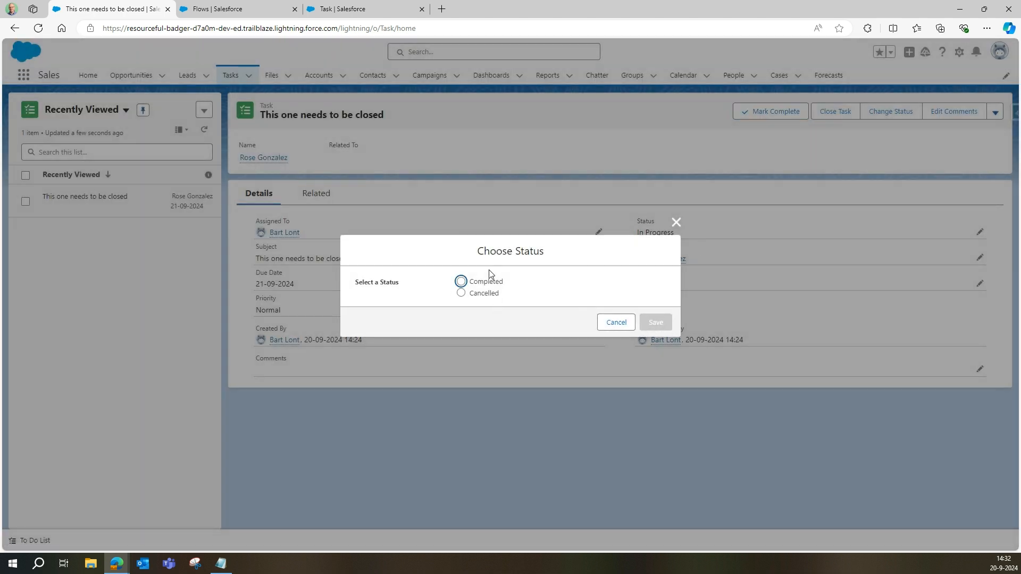
click(676, 223)
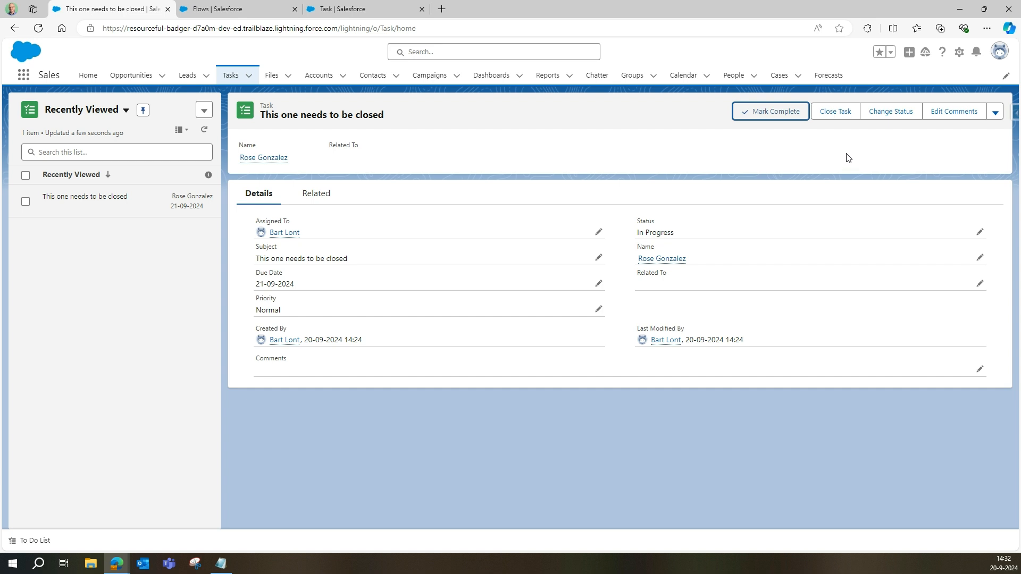
click(834, 113)
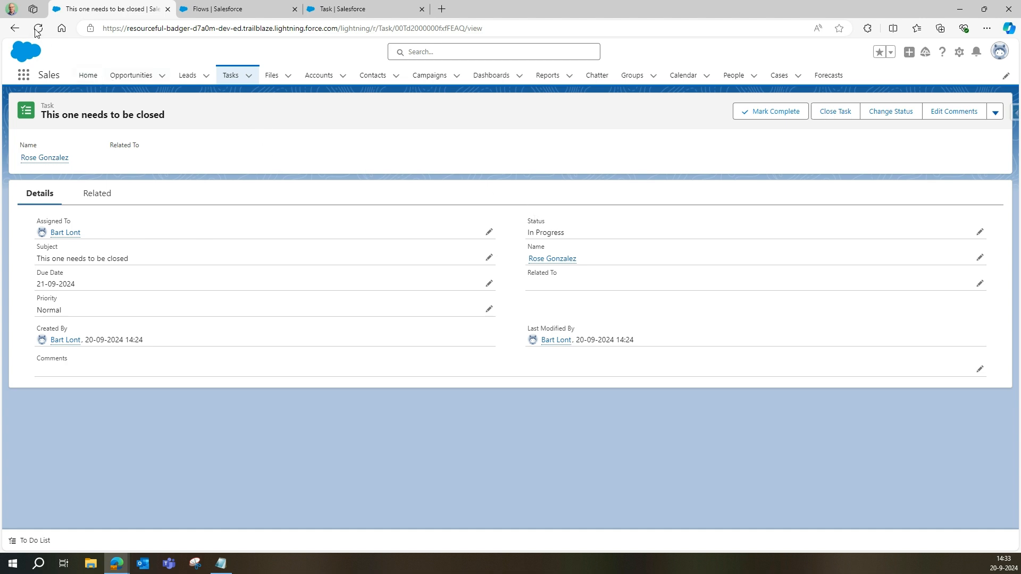
click(37, 27)
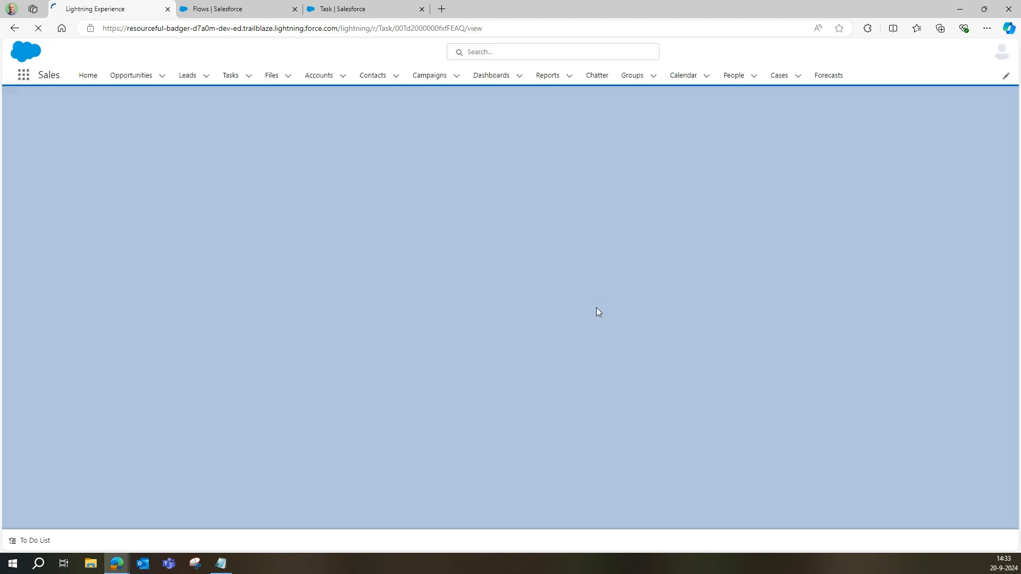